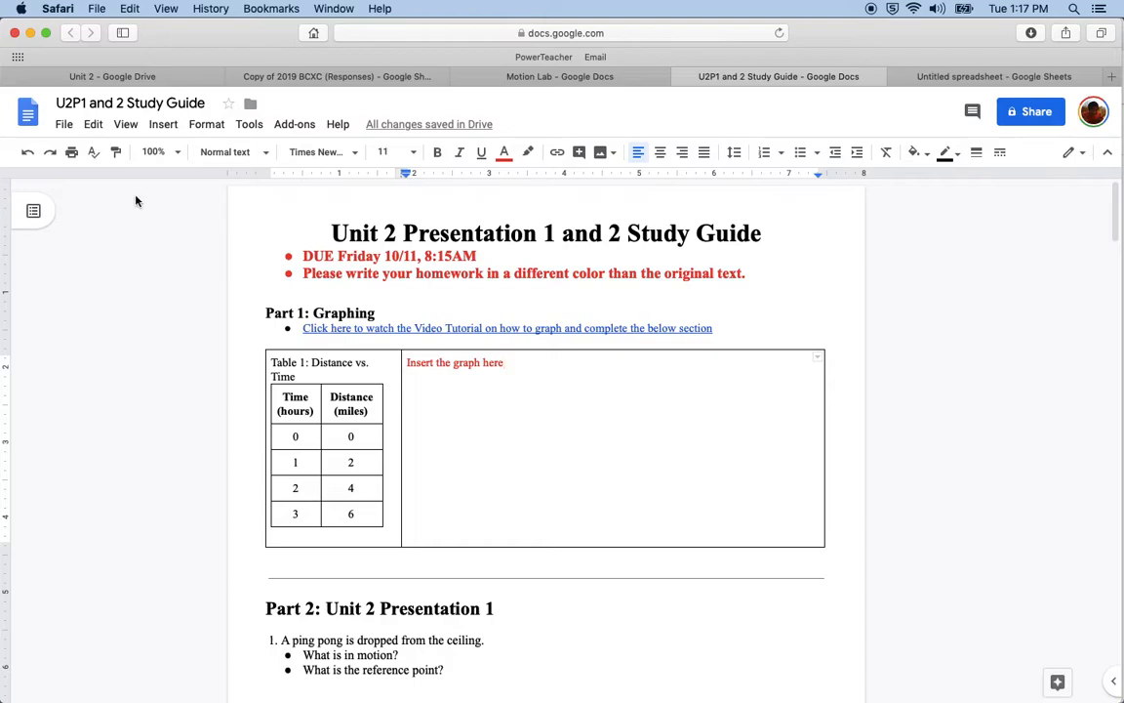
Look up how to create a new spreadsheet from the study guide, and switch to the blank Untitled spreadsheet
left_click(65, 127)
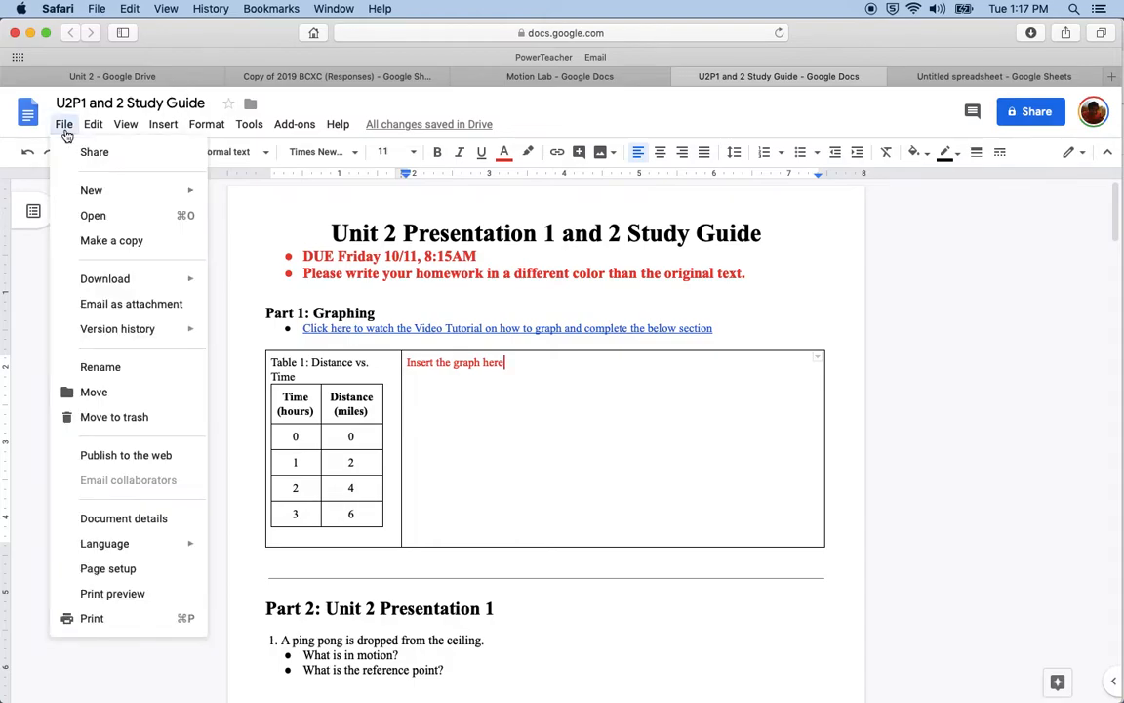
mouse_move(87, 189)
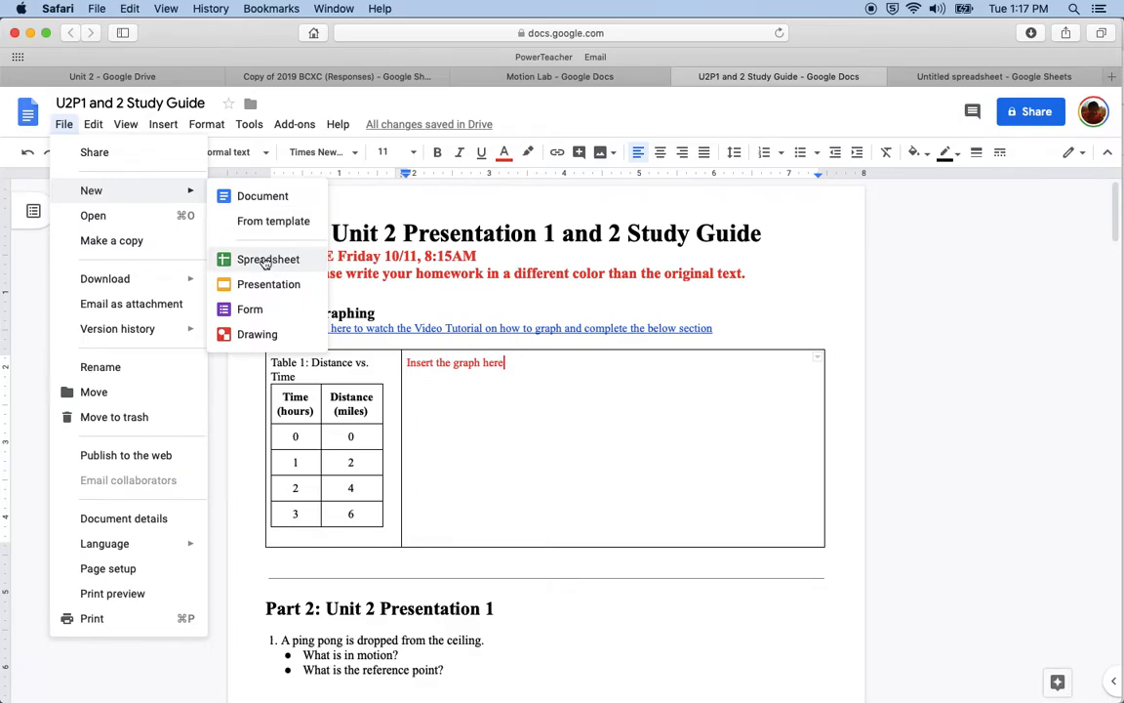
left_click(951, 76)
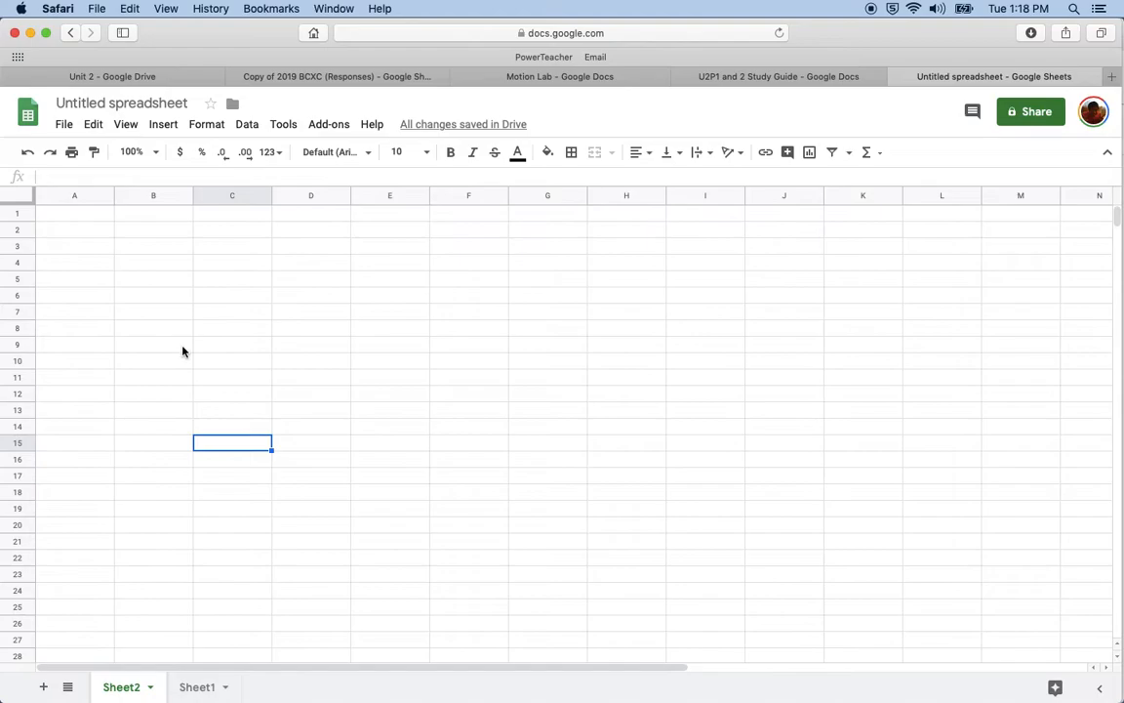
Copy the Time (hours) and Distance (miles) table from the U2P1 and 2 Study Guide into Sheet2 at cell A1
left_click(751, 78)
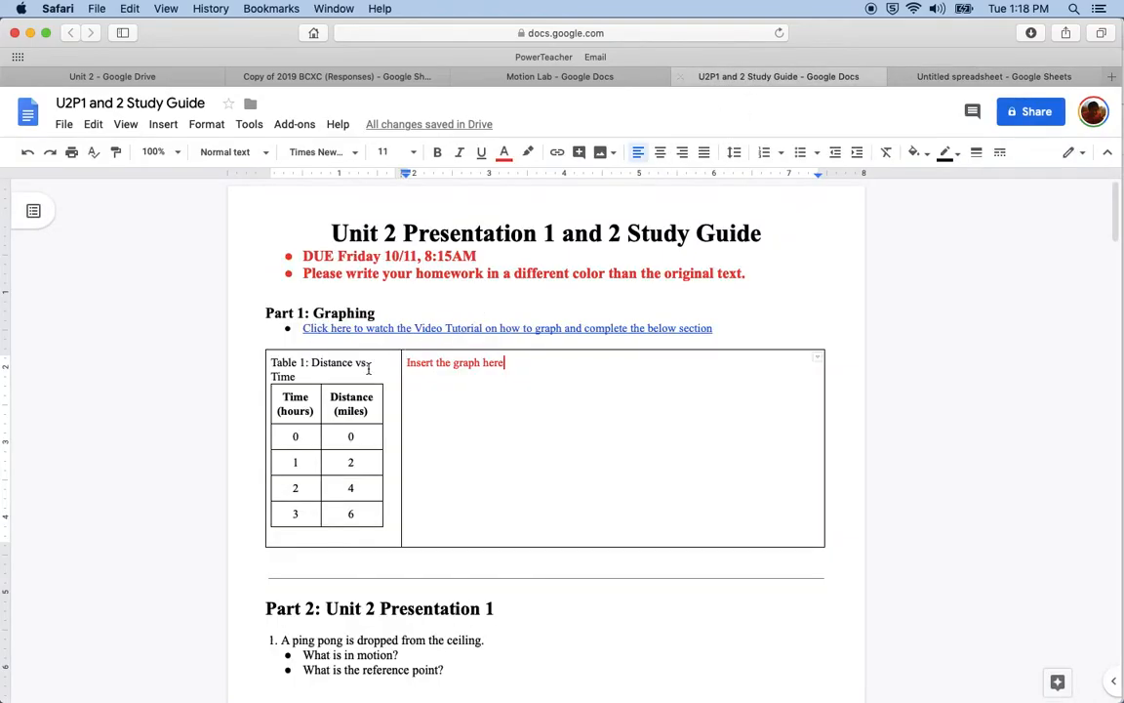
left_click_drag(292, 395, 355, 507)
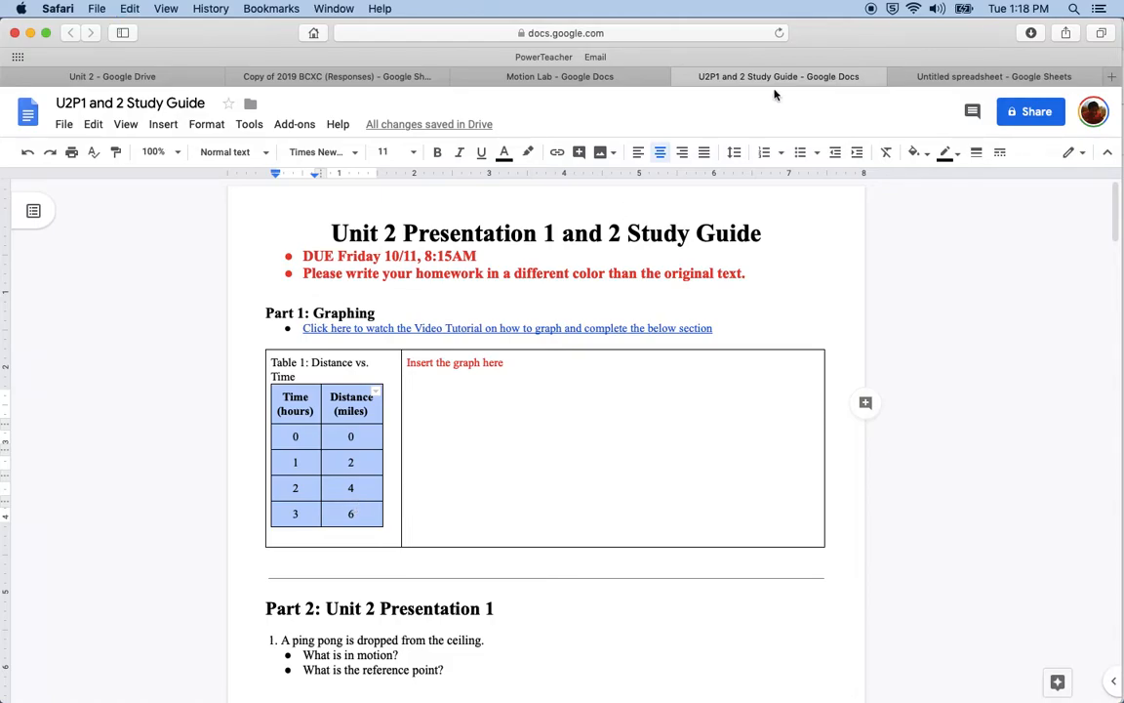
left_click(941, 78)
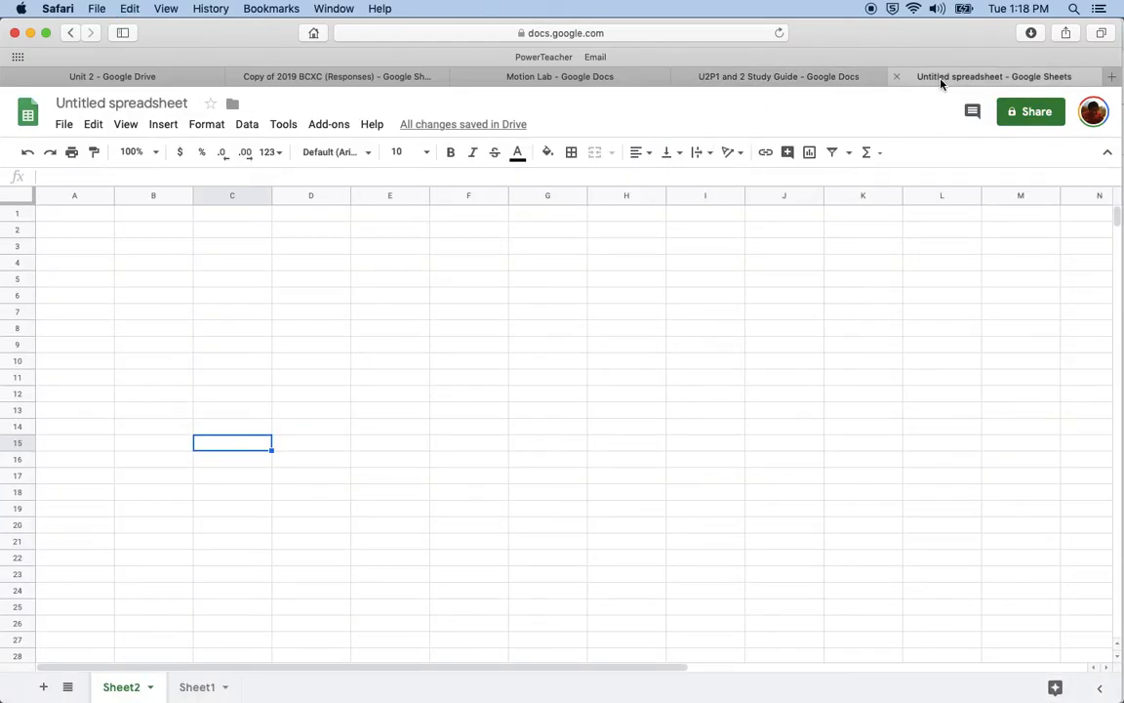
left_click(78, 221)
key("super+v")
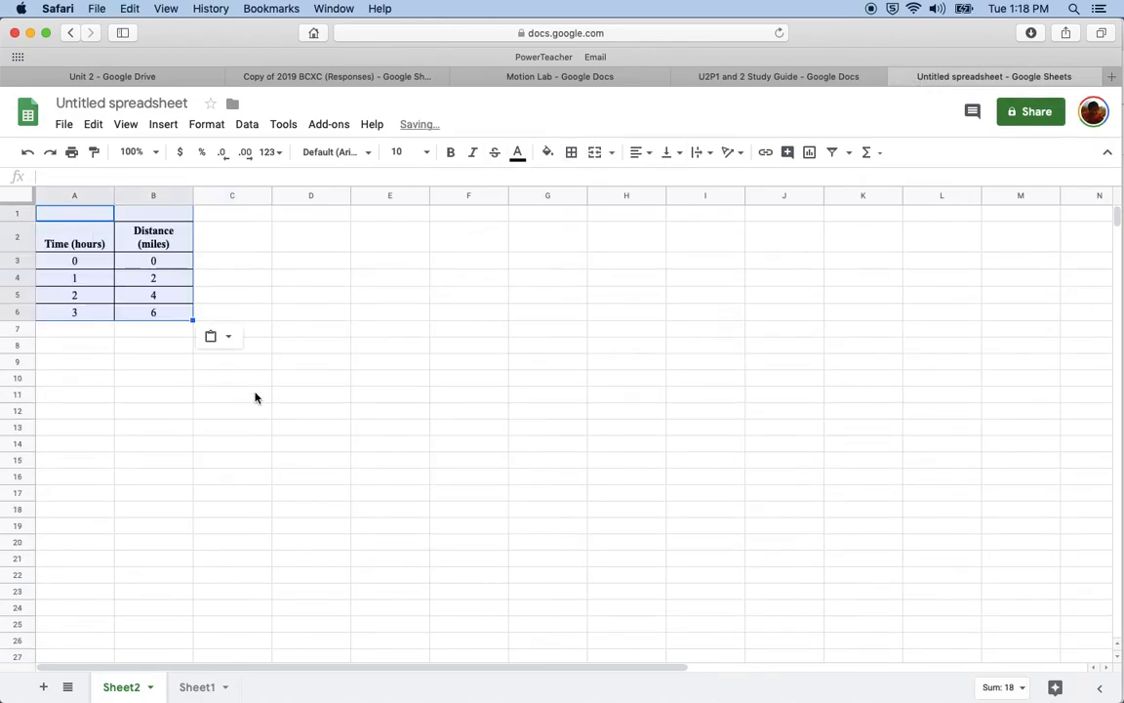
left_click(256, 397)
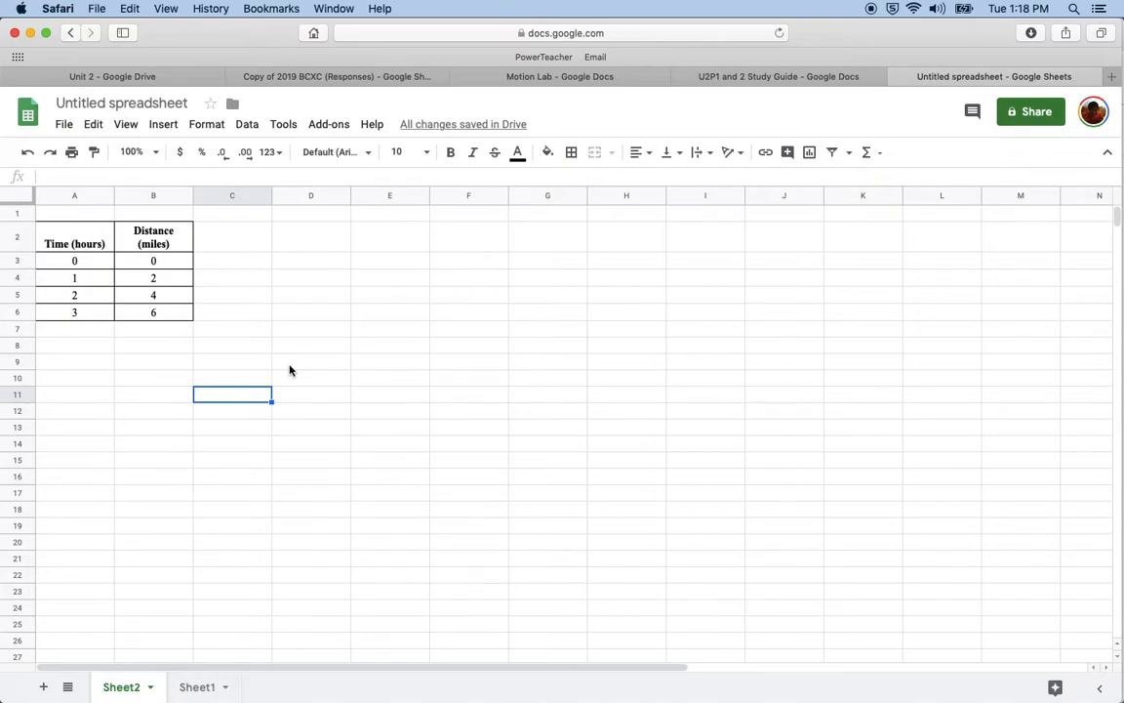
left_click(289, 368)
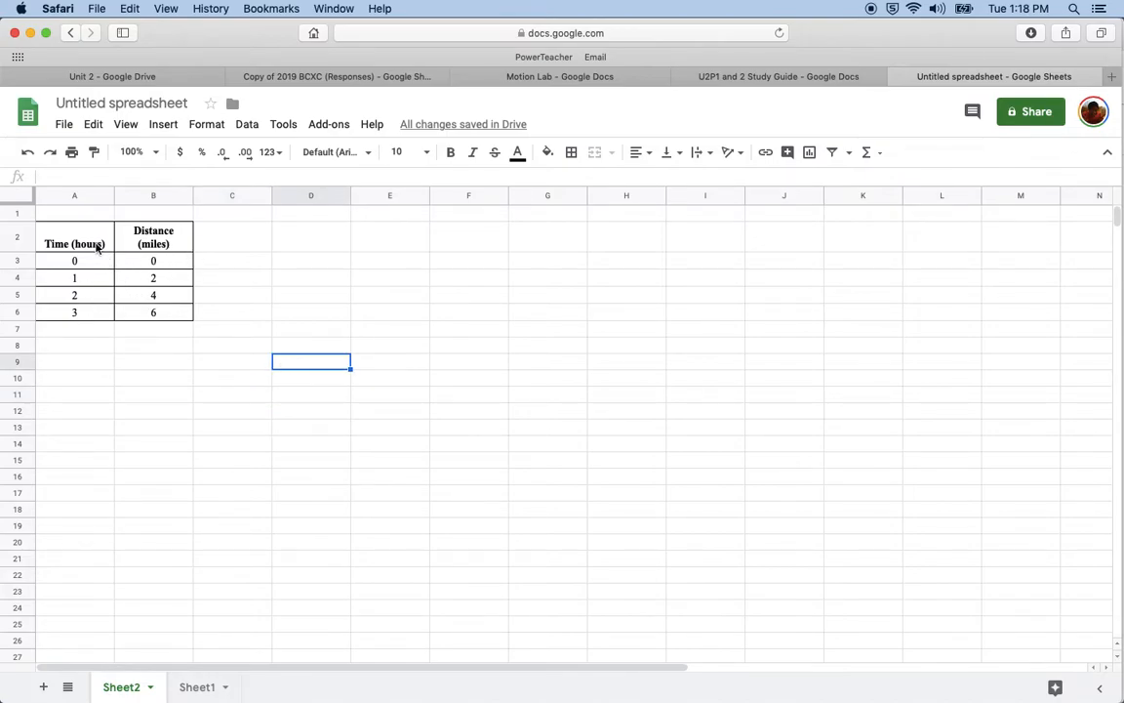
Insert a chart from the Time and Distance data in A2:B6
left_click_drag(108, 240, 137, 314)
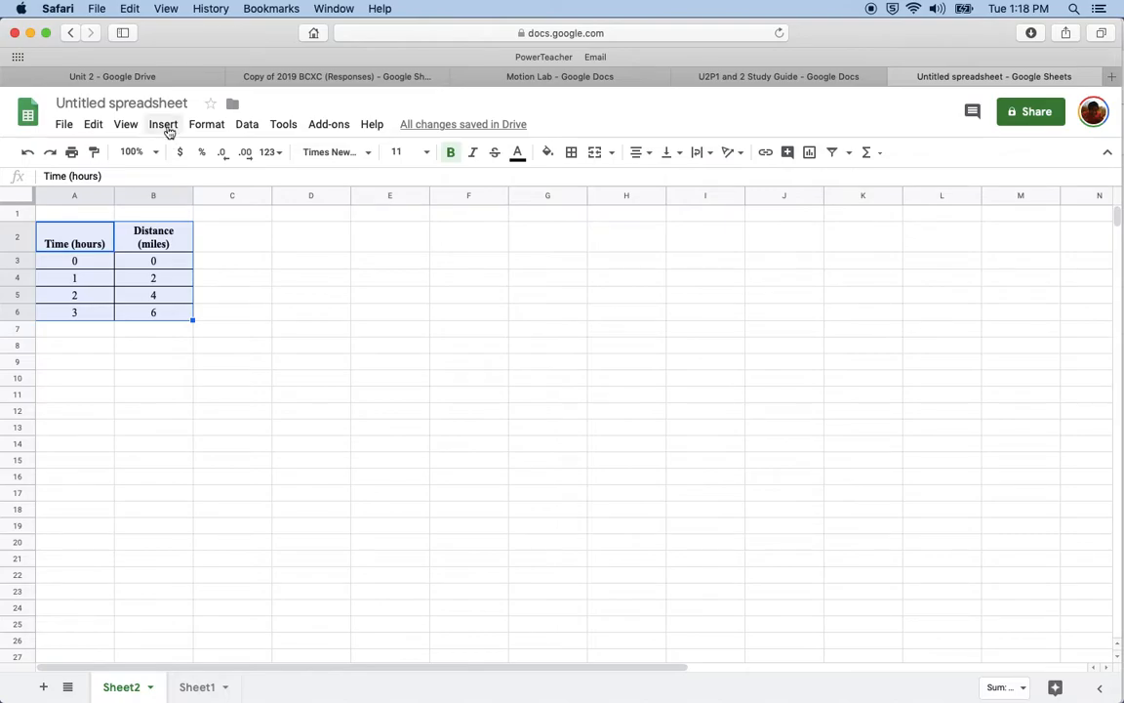
left_click(166, 127)
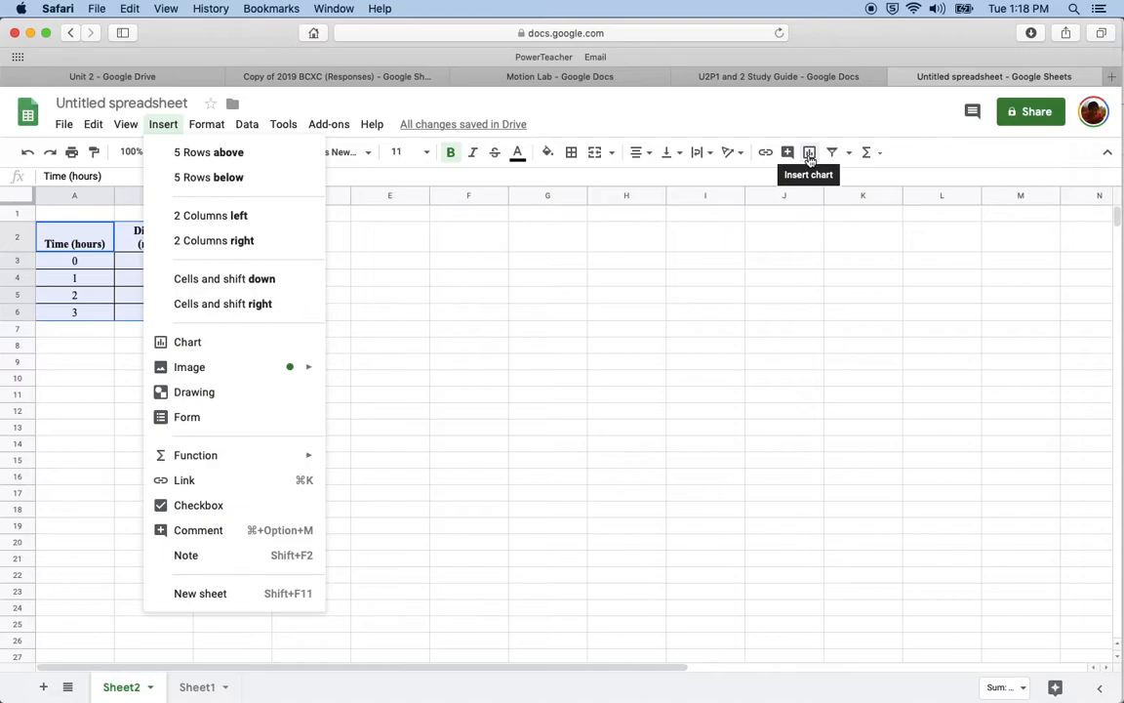
left_click(188, 343)
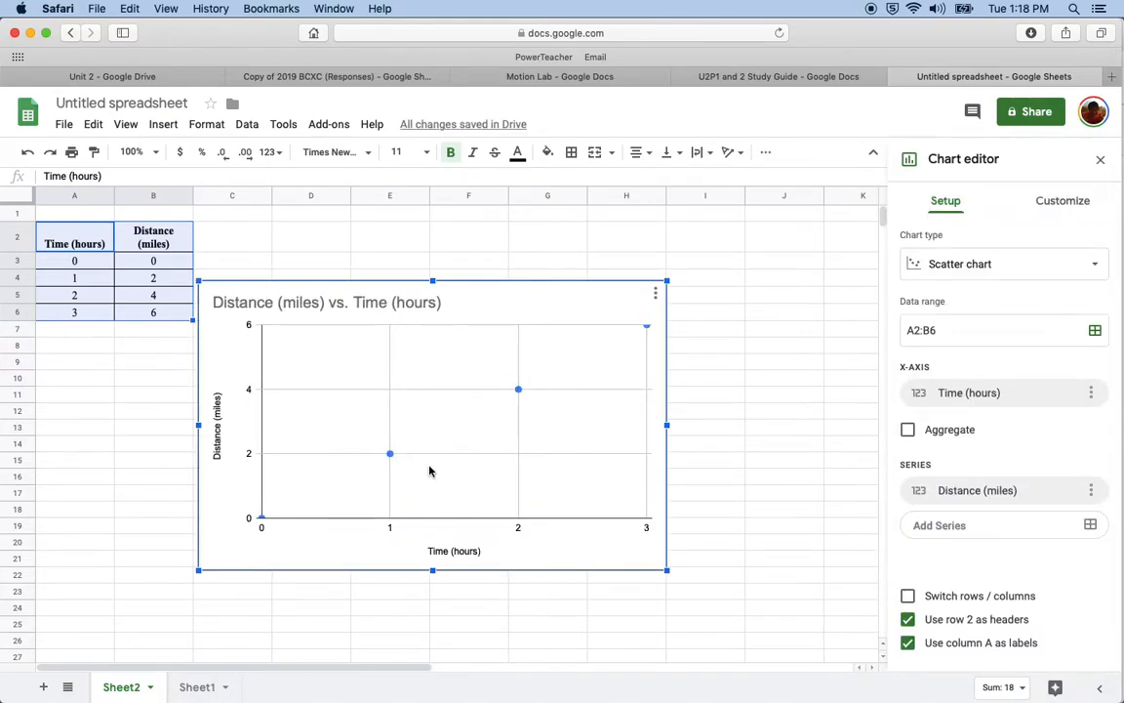
Delete the Distance vs. Time chart from Sheet2
double_click(581, 313)
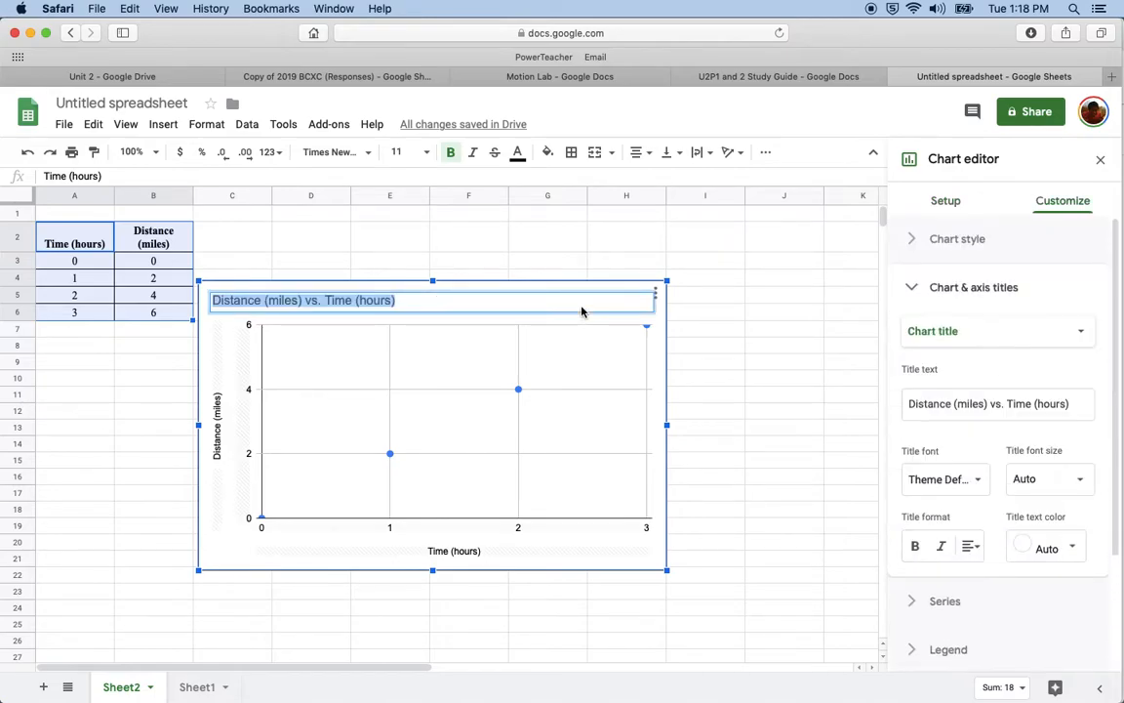
left_click(669, 345)
left_click(642, 334)
key("Delete")
left_click(371, 381)
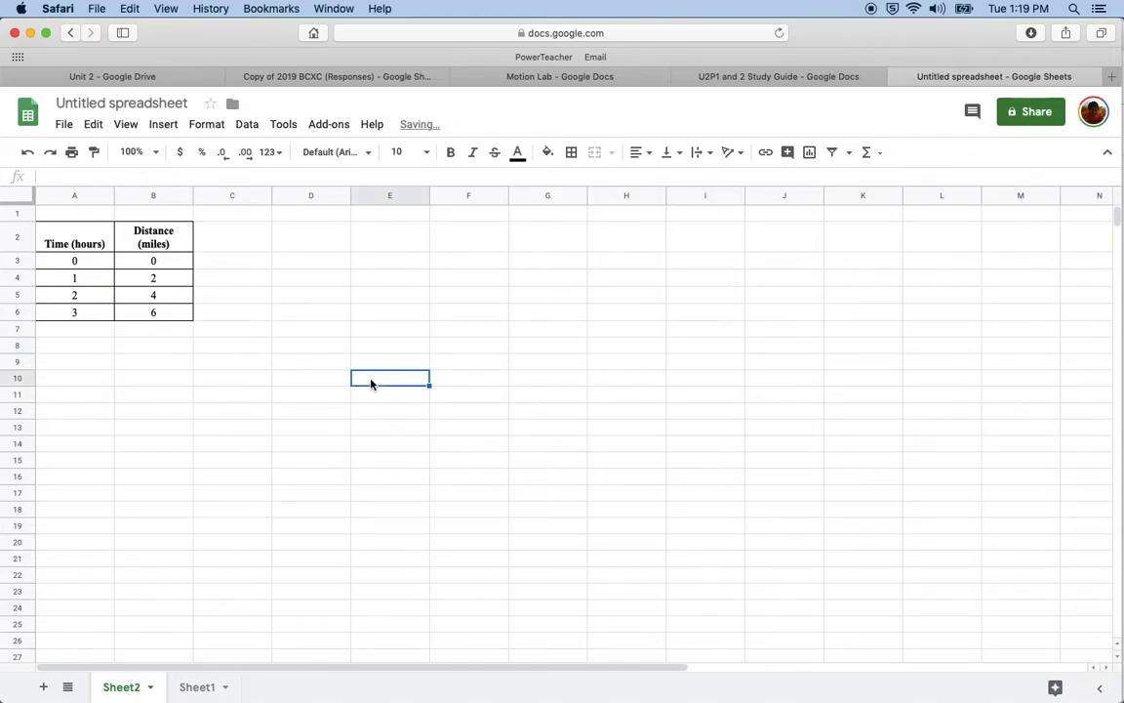
Try inserting a chart with only the empty cell E19 selected, and delete that chart
left_click(355, 527)
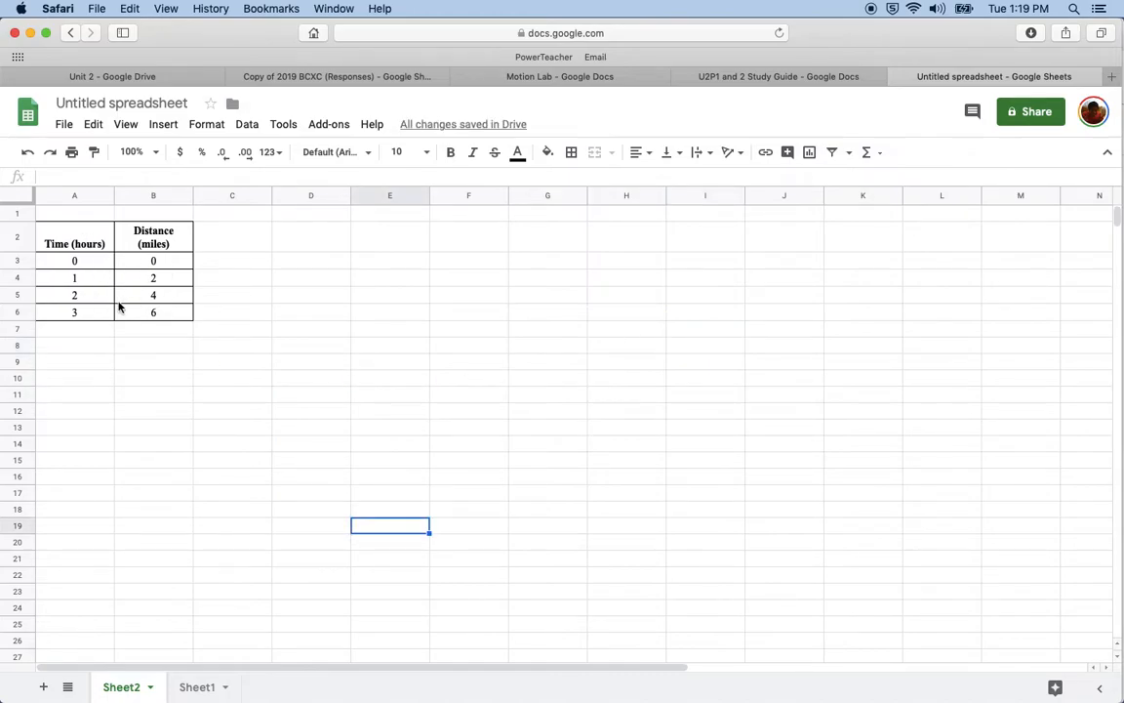
left_click(164, 124)
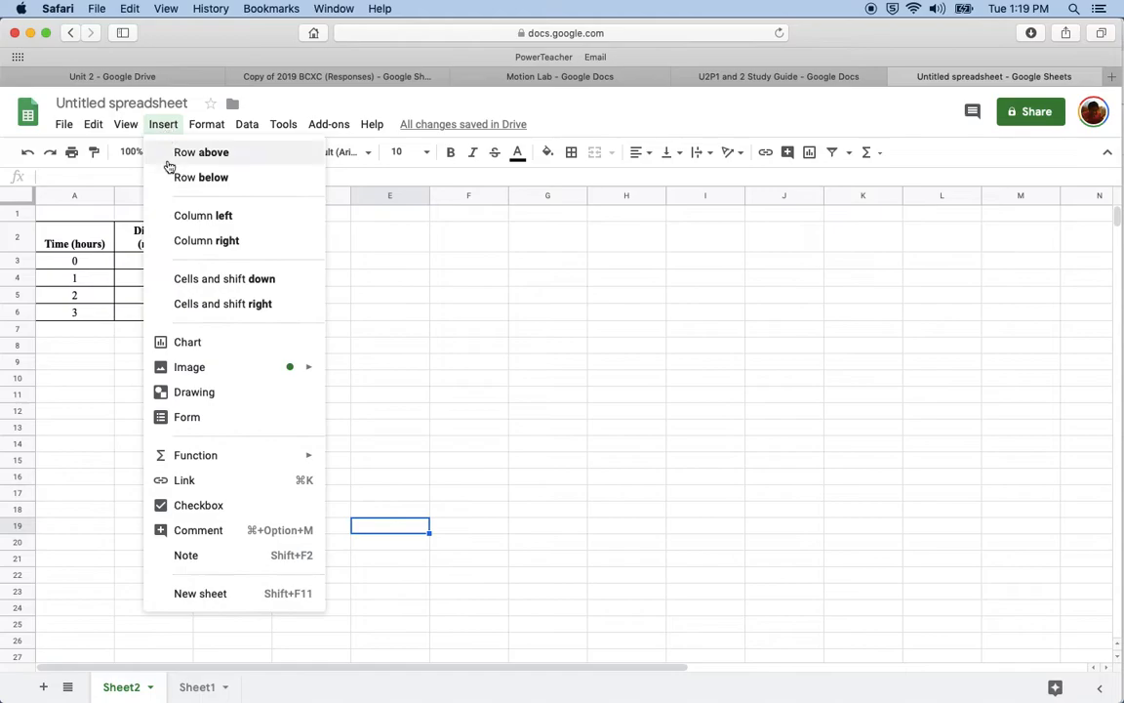
left_click(195, 342)
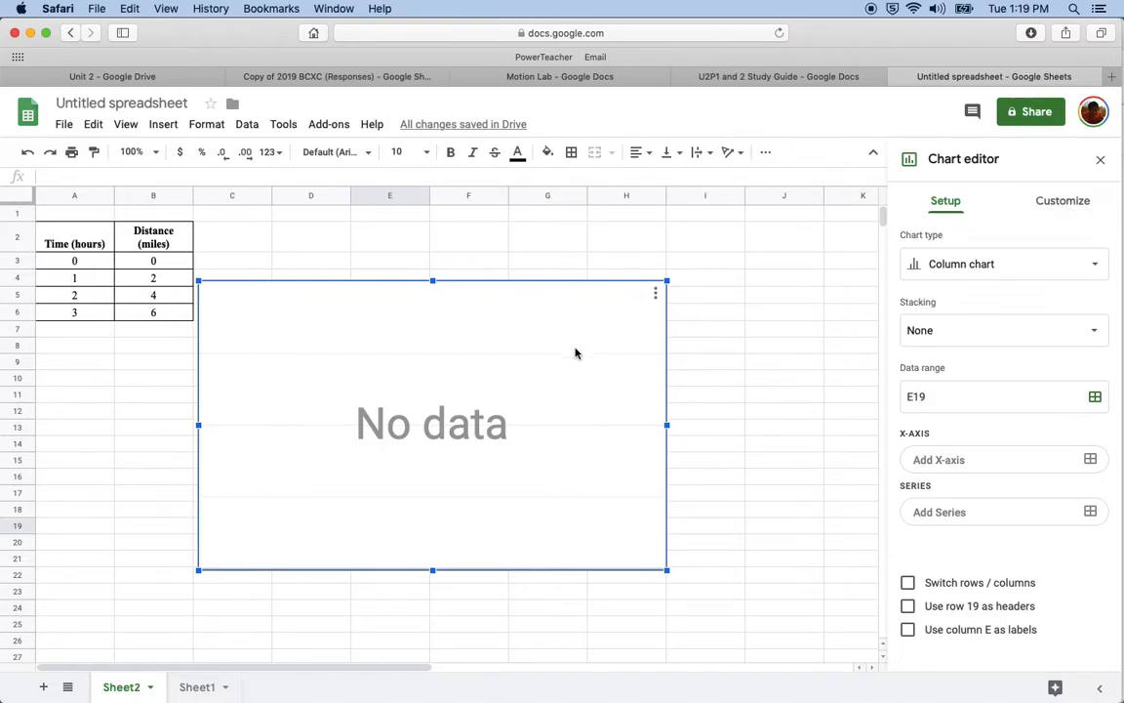
left_click(720, 346)
left_click(590, 310)
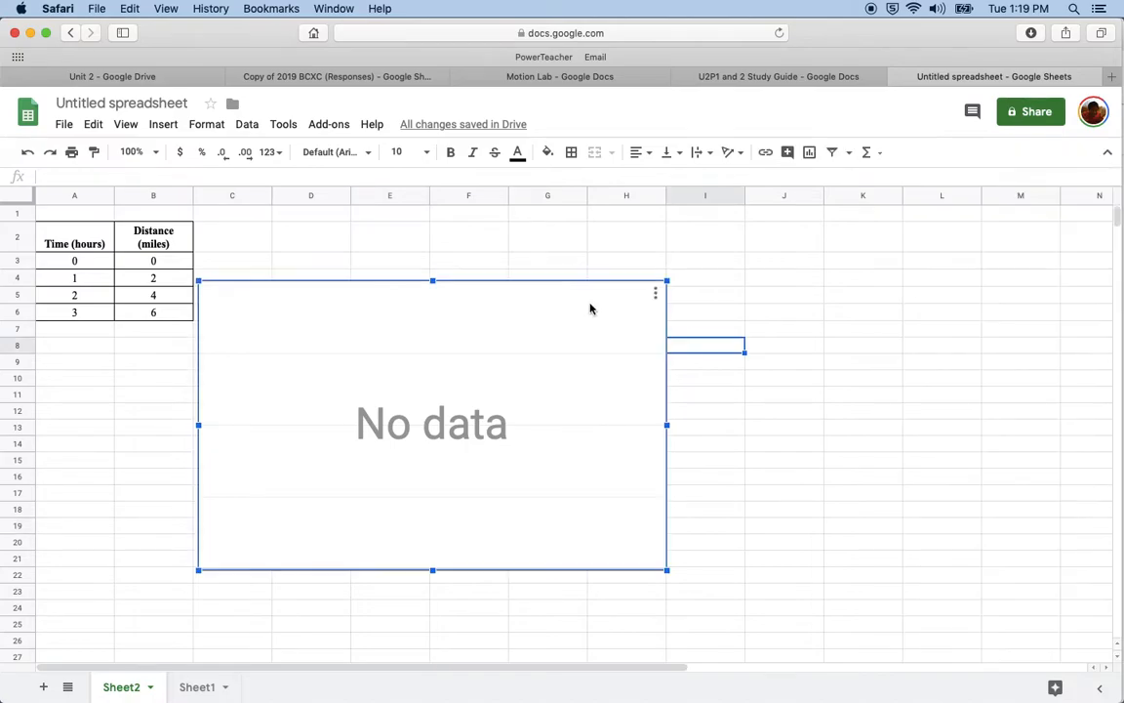
key("Delete")
Select the table with its headers, A2:B6, and insert a chart from it
left_click_drag(70, 234, 143, 312)
left_click(163, 124)
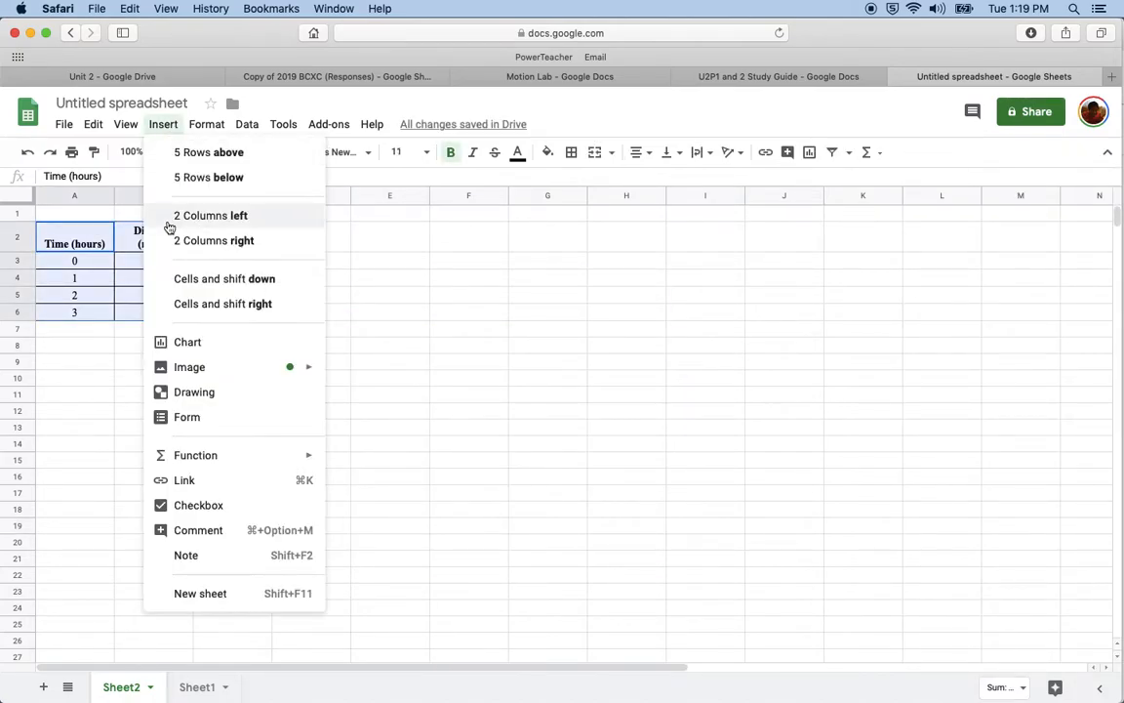
left_click(182, 339)
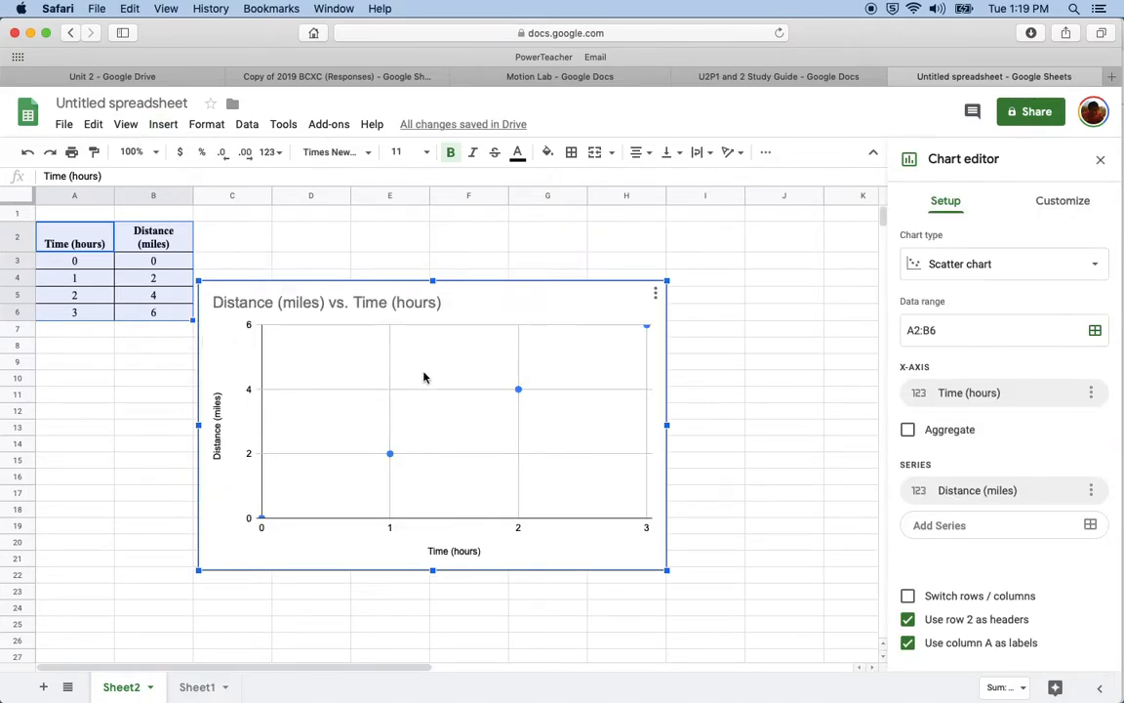
Examine the chart on Sheet1, where the table cells include written units, and return to Sheet2
left_click(193, 687)
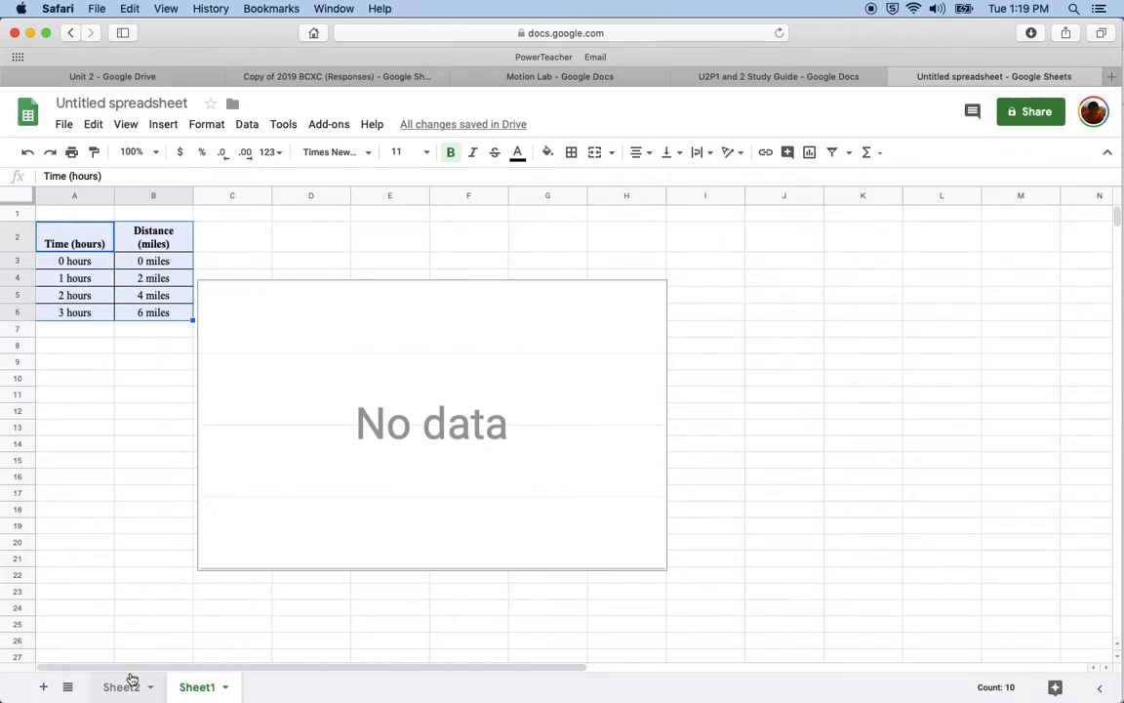
left_click(121, 687)
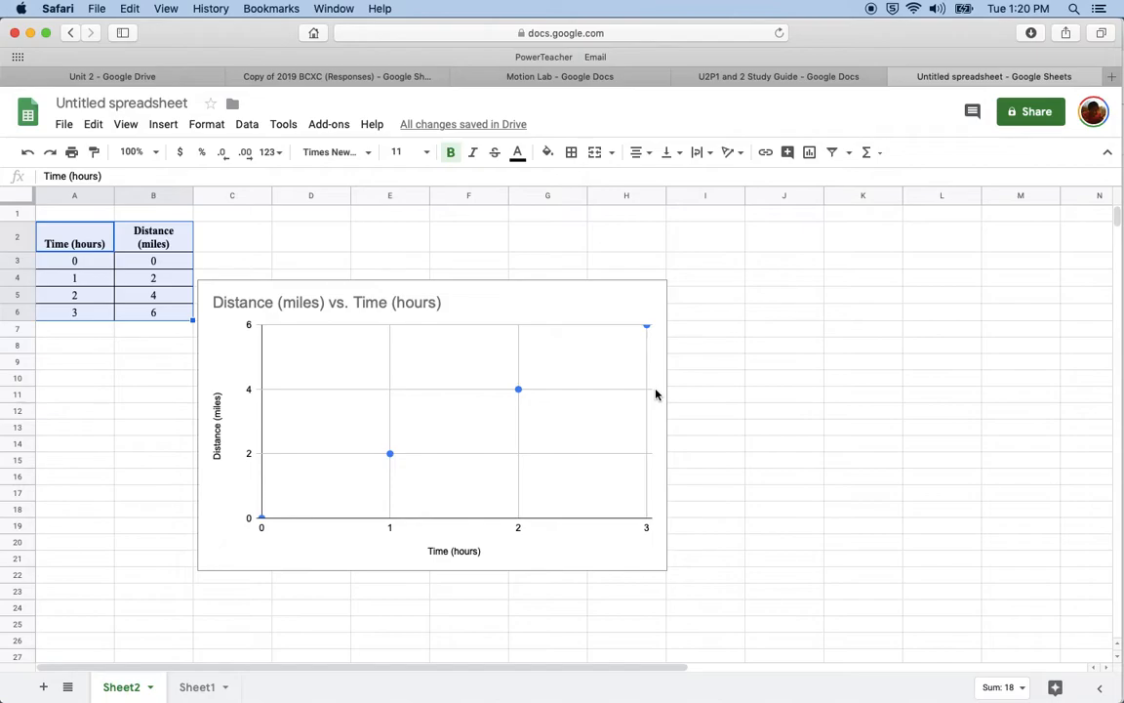
Open the Distance vs. Time chart for editing and change its type to Line chart
left_click(547, 314)
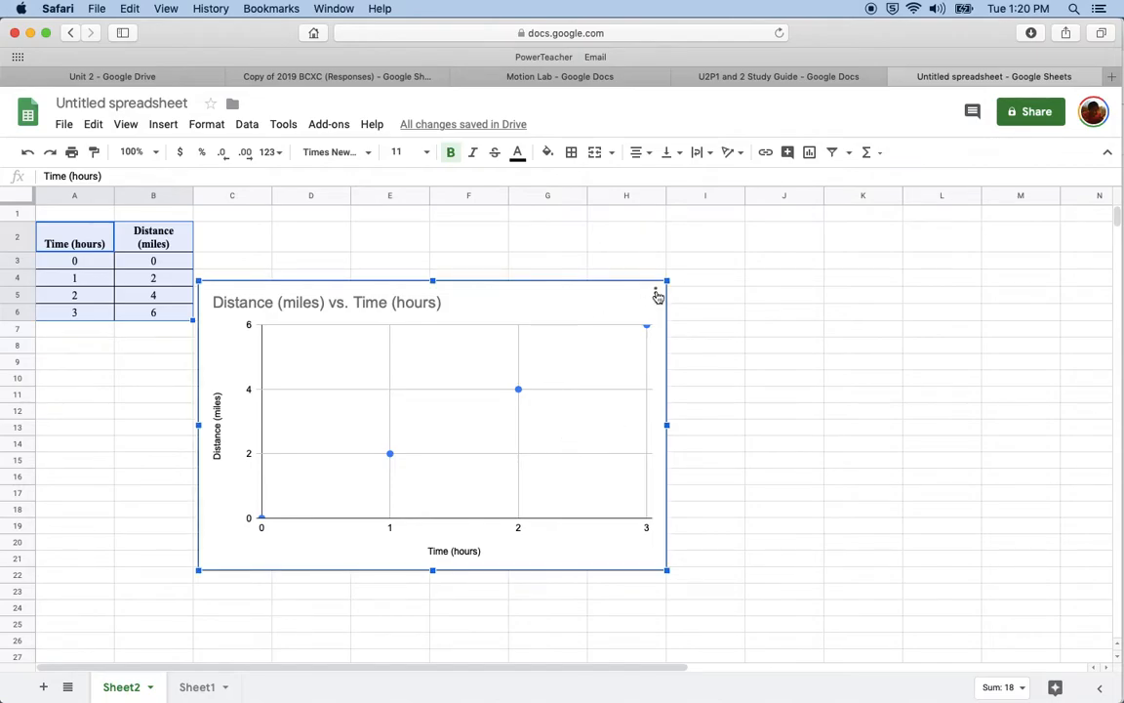
left_click(657, 295)
left_click(619, 323)
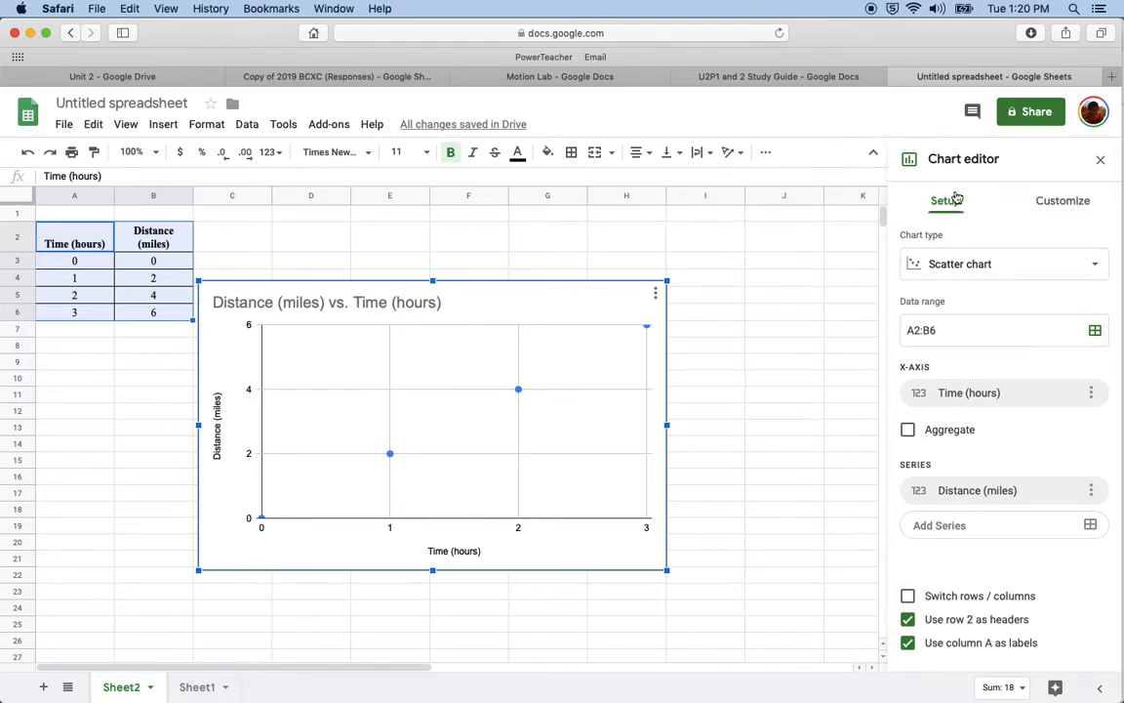
left_click(1017, 267)
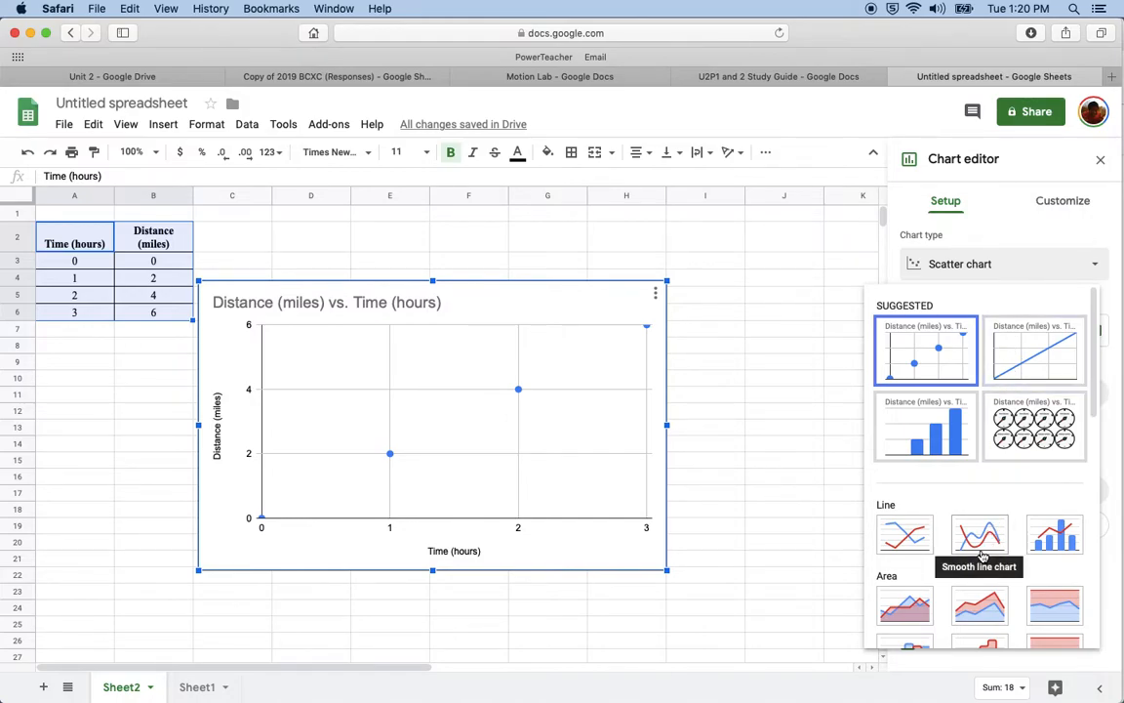
scroll(965, 538, "down", 5)
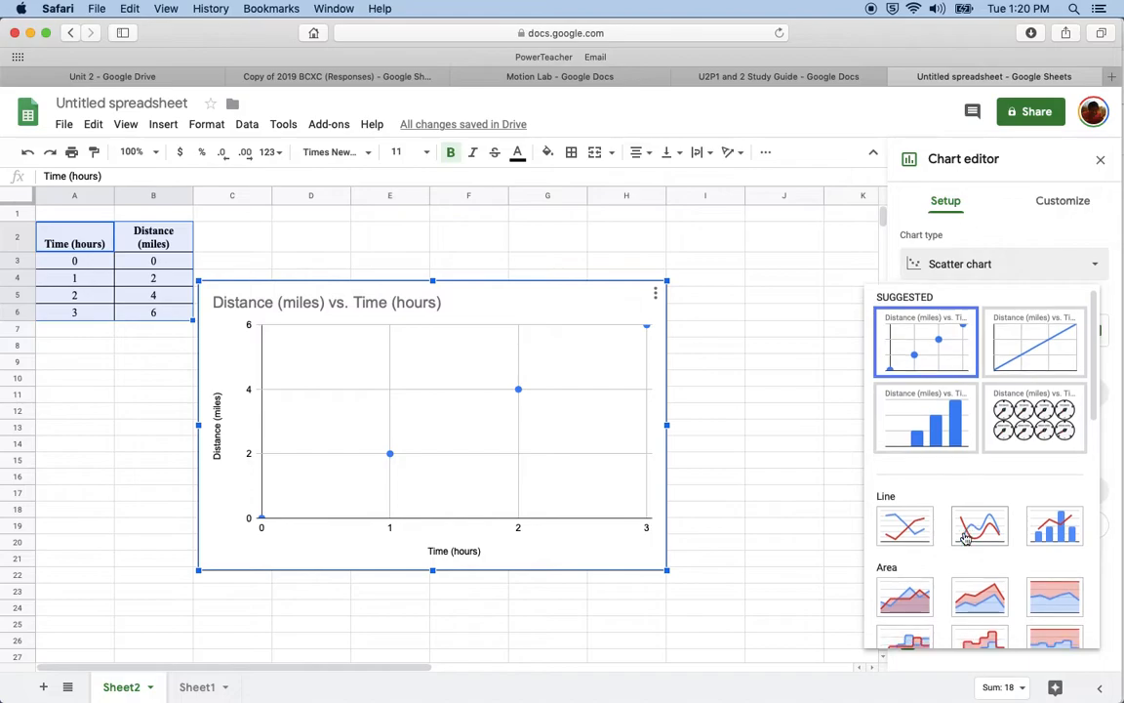
scroll(966, 538, "down", 3)
scroll(965, 538, "up", 5)
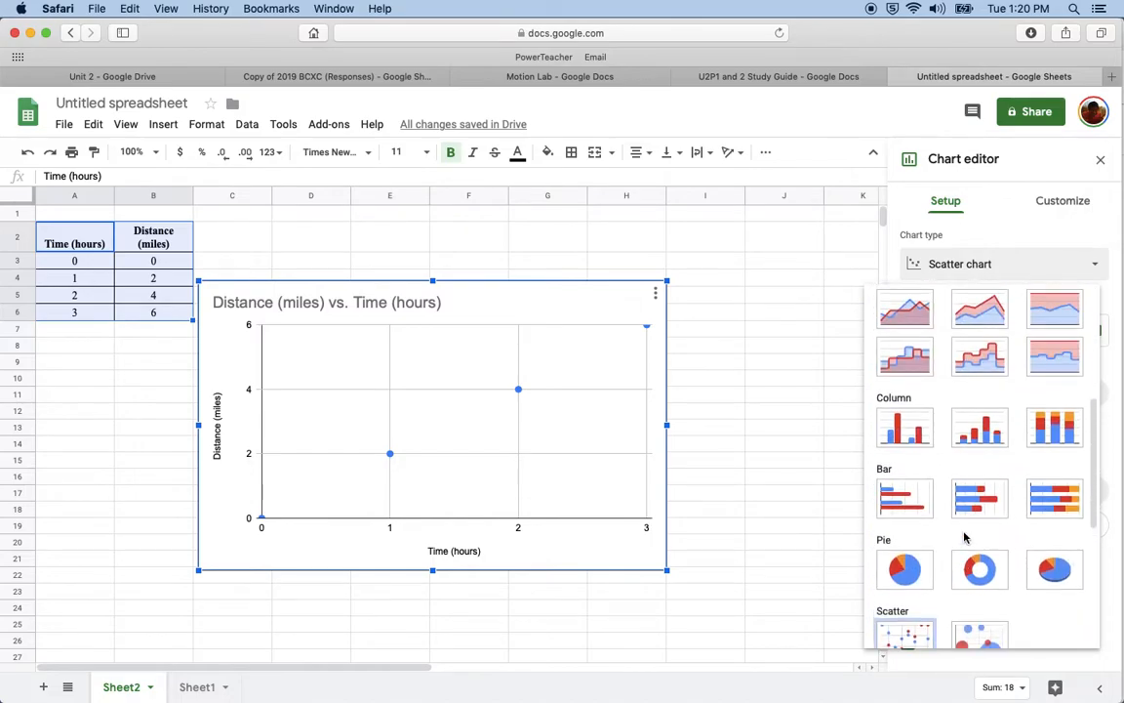
scroll(965, 538, "up", 1)
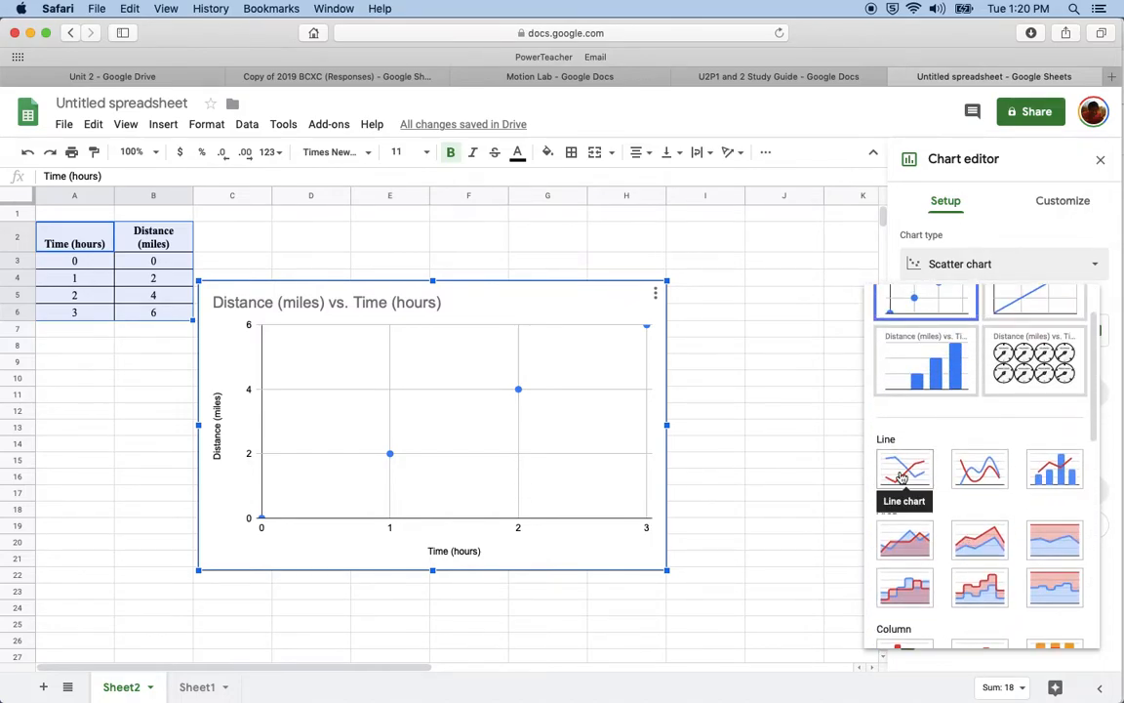
left_click(902, 476)
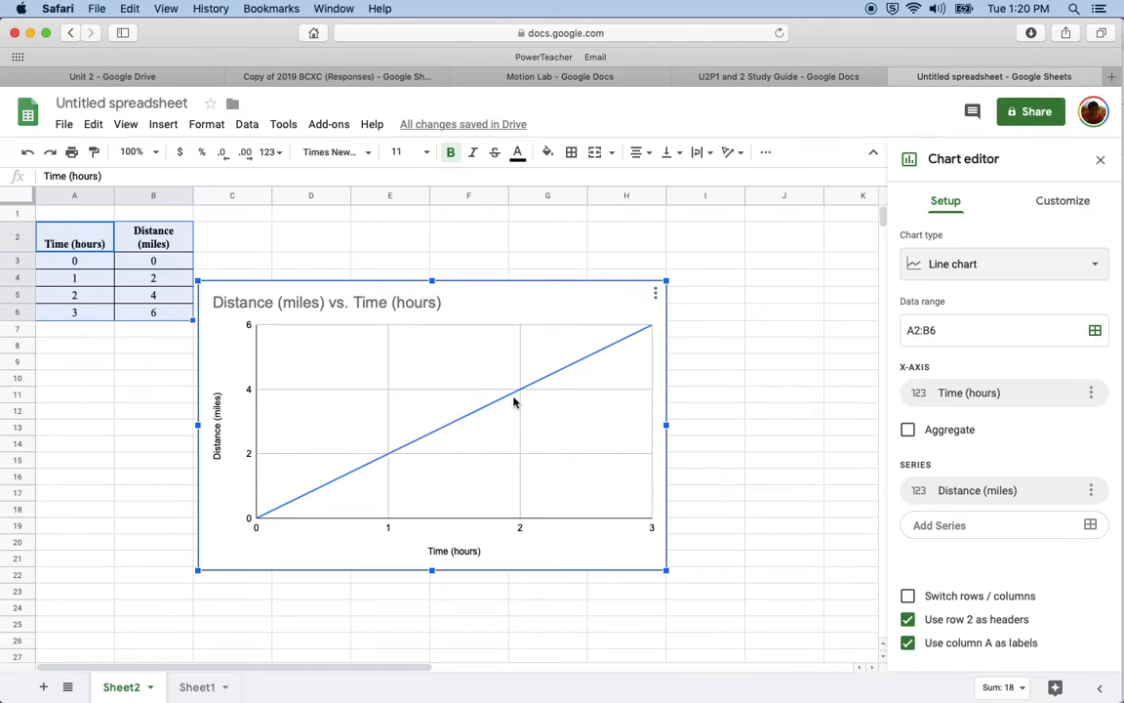
mouse_move(519, 398)
Retype the ending of the chart title directly on the chart as "Distance (miles) vs. Time (hours)"
left_click(1057, 205)
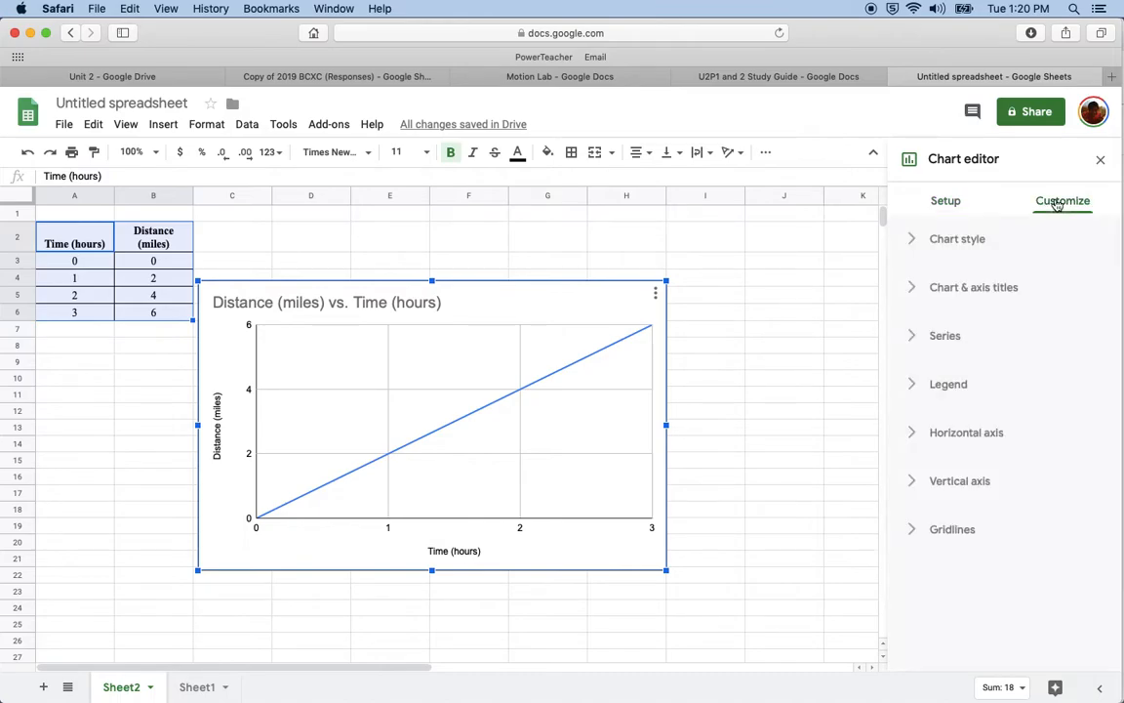
left_click(915, 291)
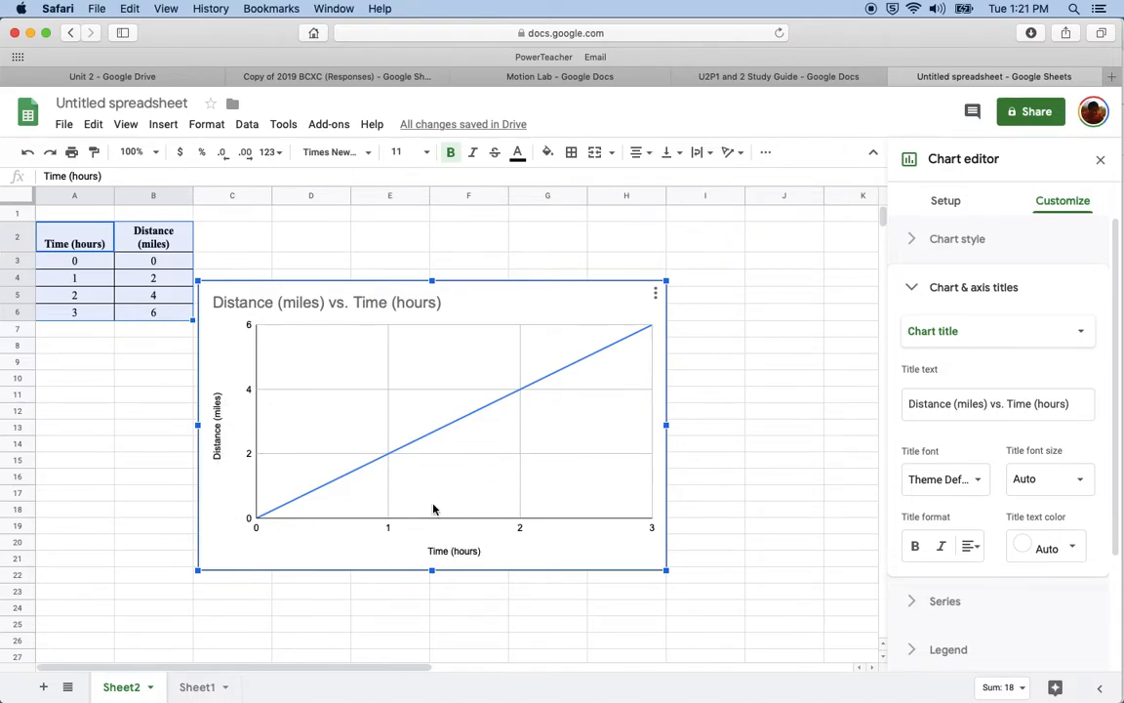
double_click(391, 302)
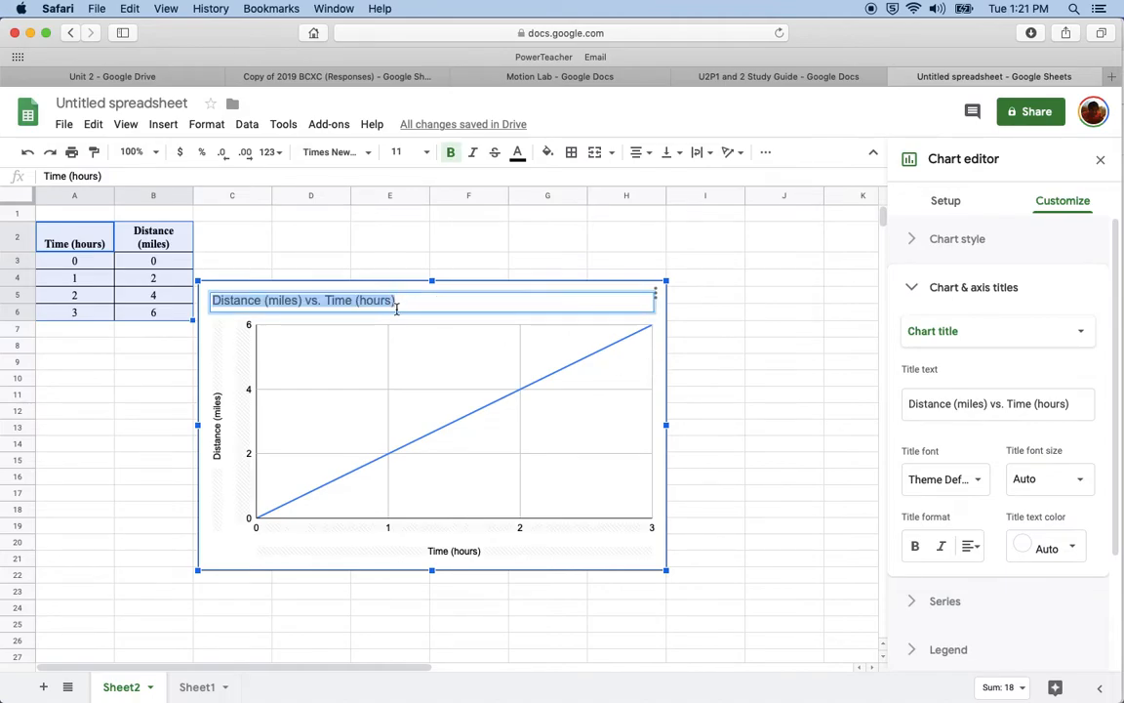
left_click(399, 302)
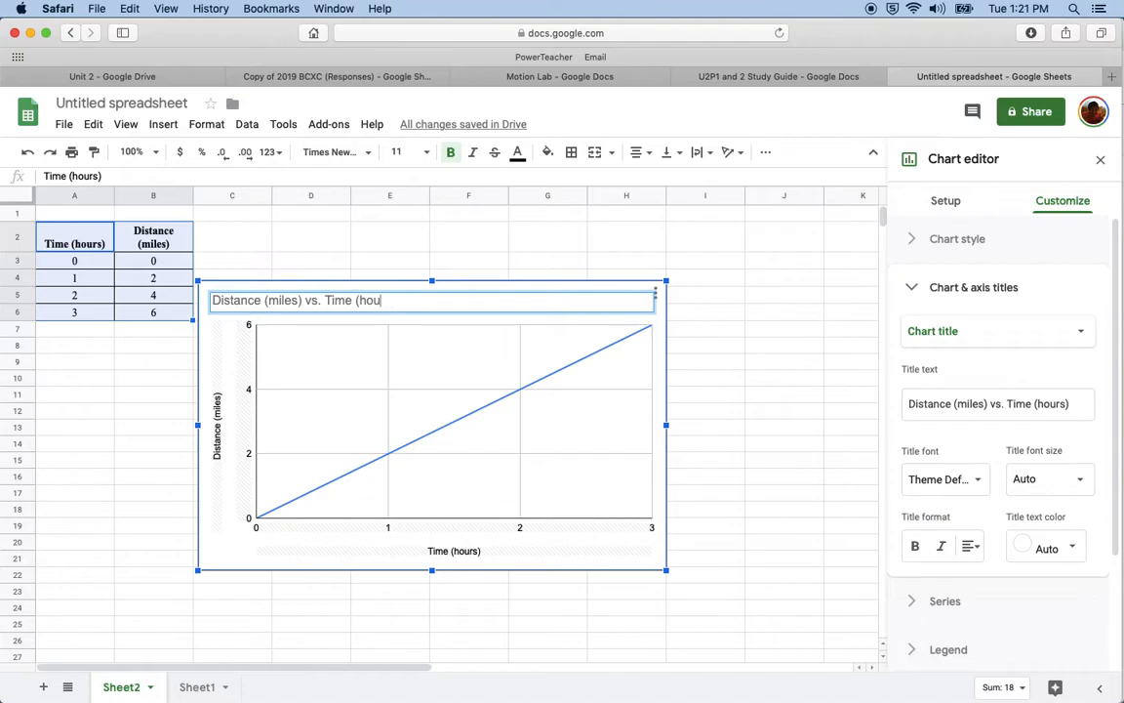
Select the vertical axis title and retype the ending of its text so it reads "Distance (miles)"
double_click(215, 425)
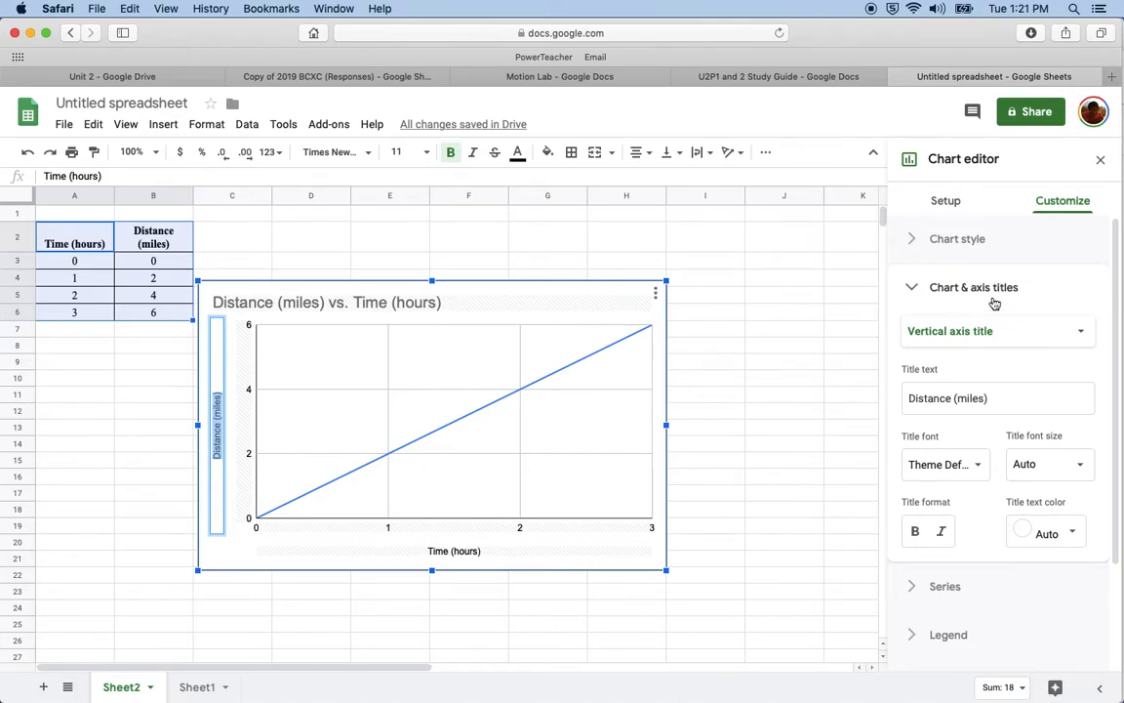
left_click(1082, 330)
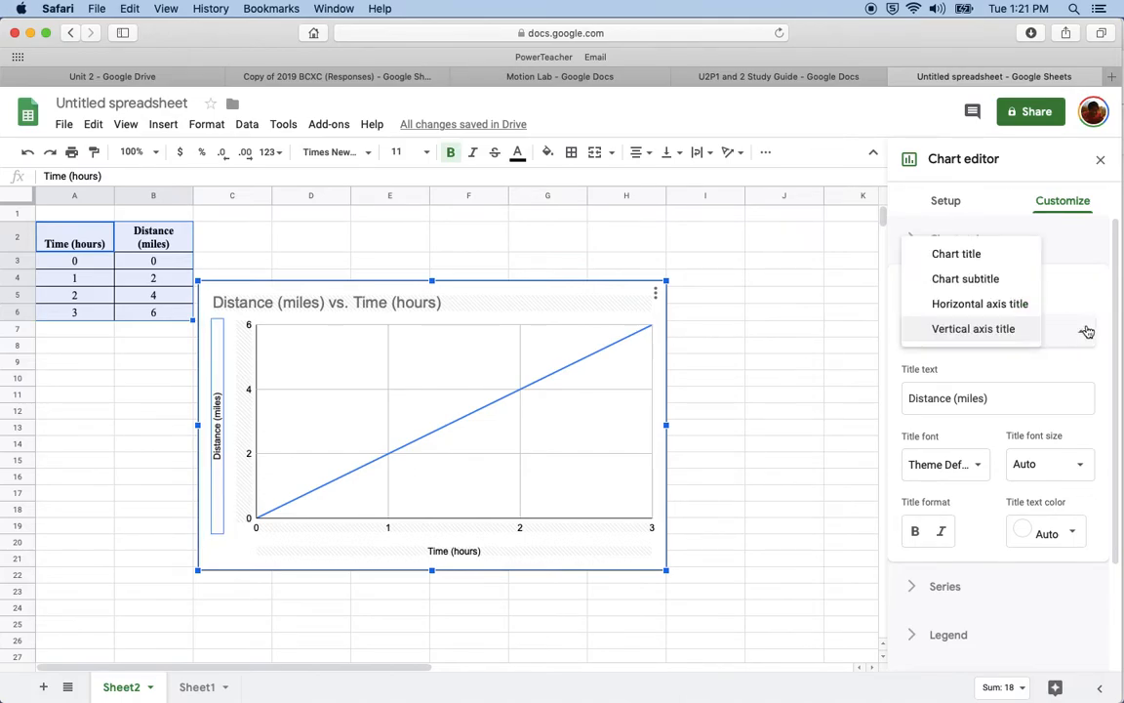
left_click(997, 330)
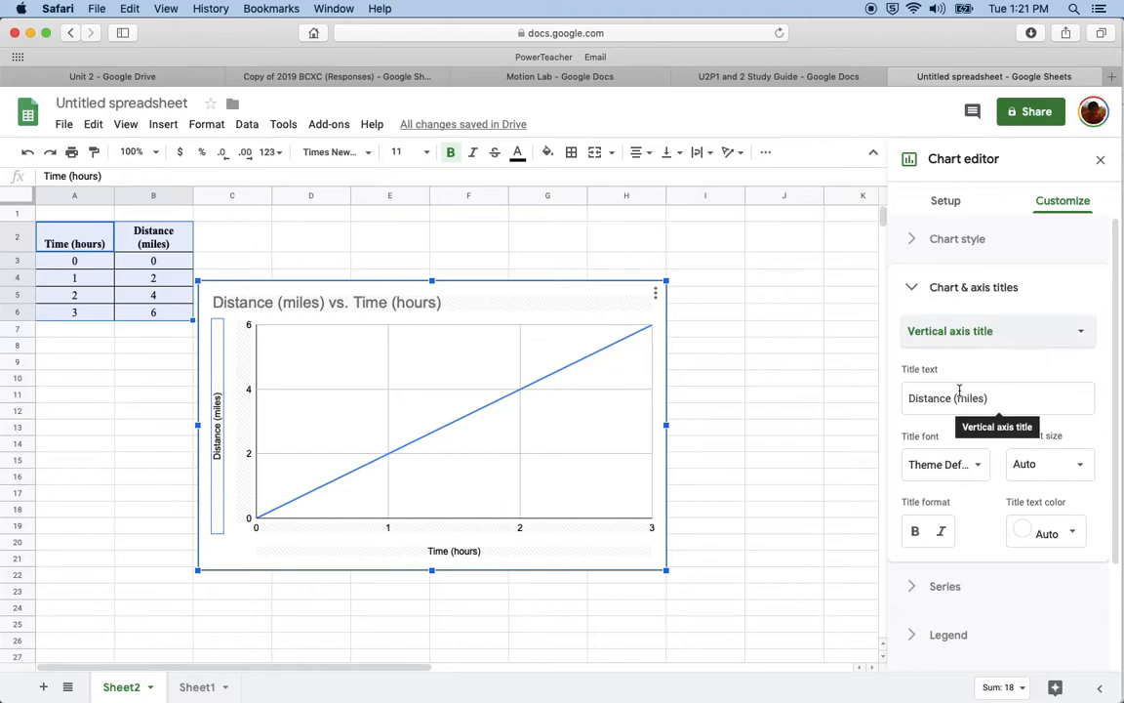
left_click(991, 398)
key("BackSpace")
key("BackSpace")
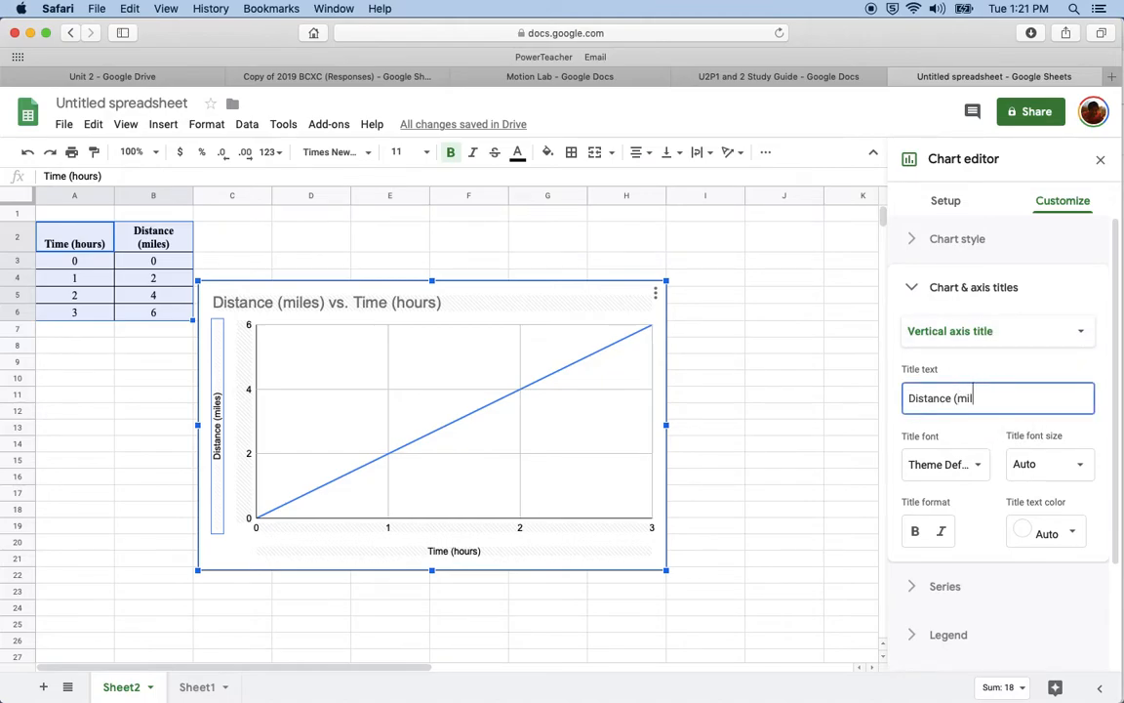
type("es)")
left_click(915, 287)
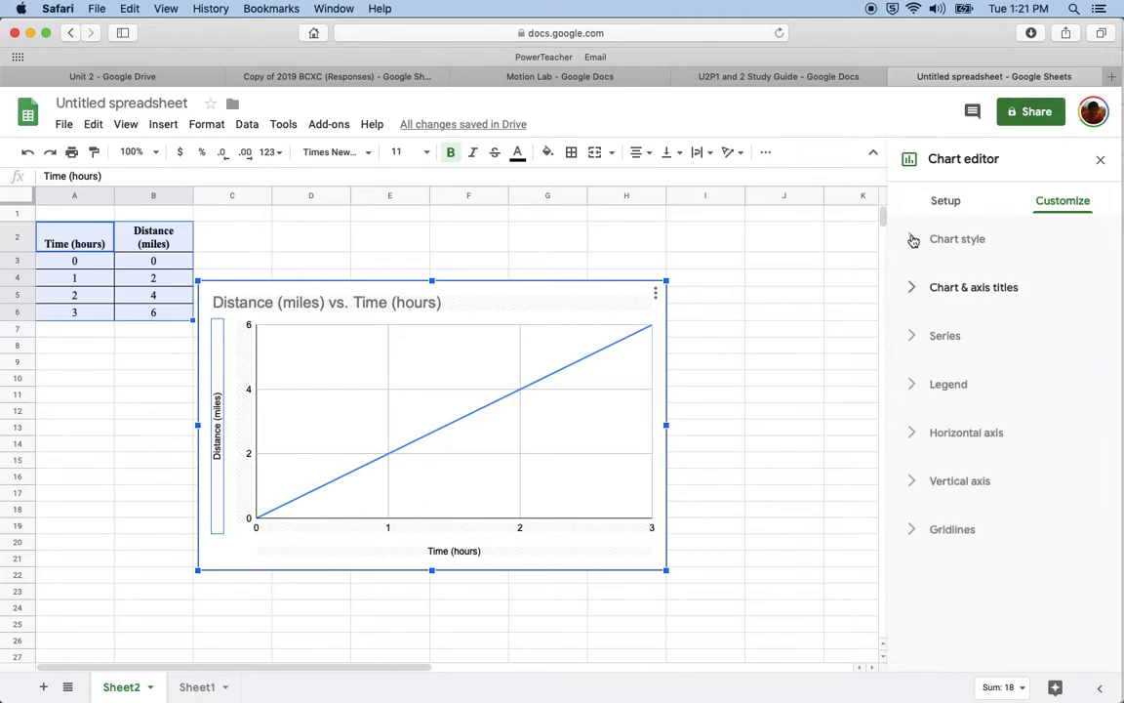
Try a blue background color for the chart in its style settings, and set it back to white
left_click(912, 239)
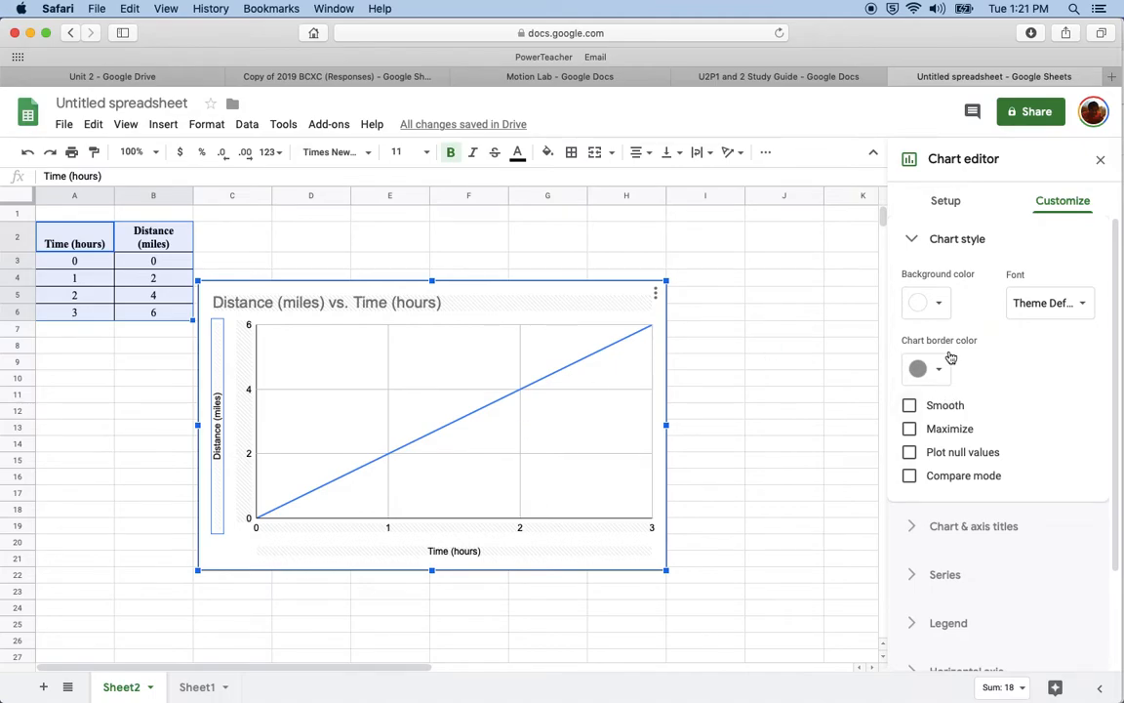
left_click(932, 302)
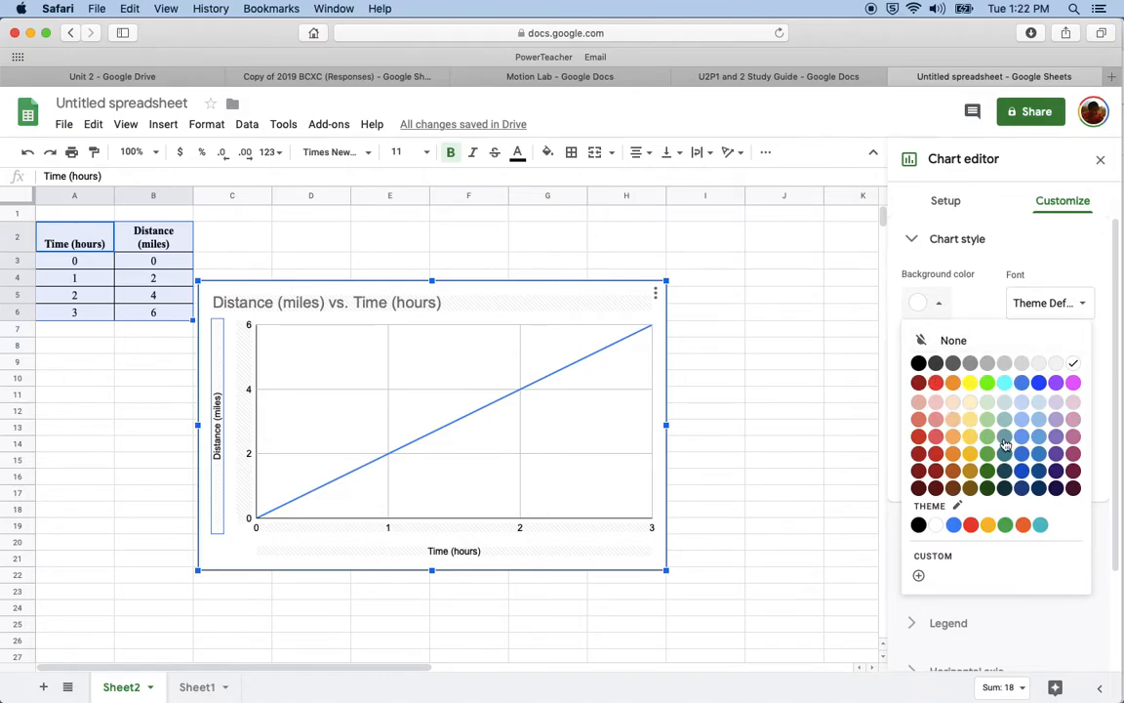
left_click(1027, 438)
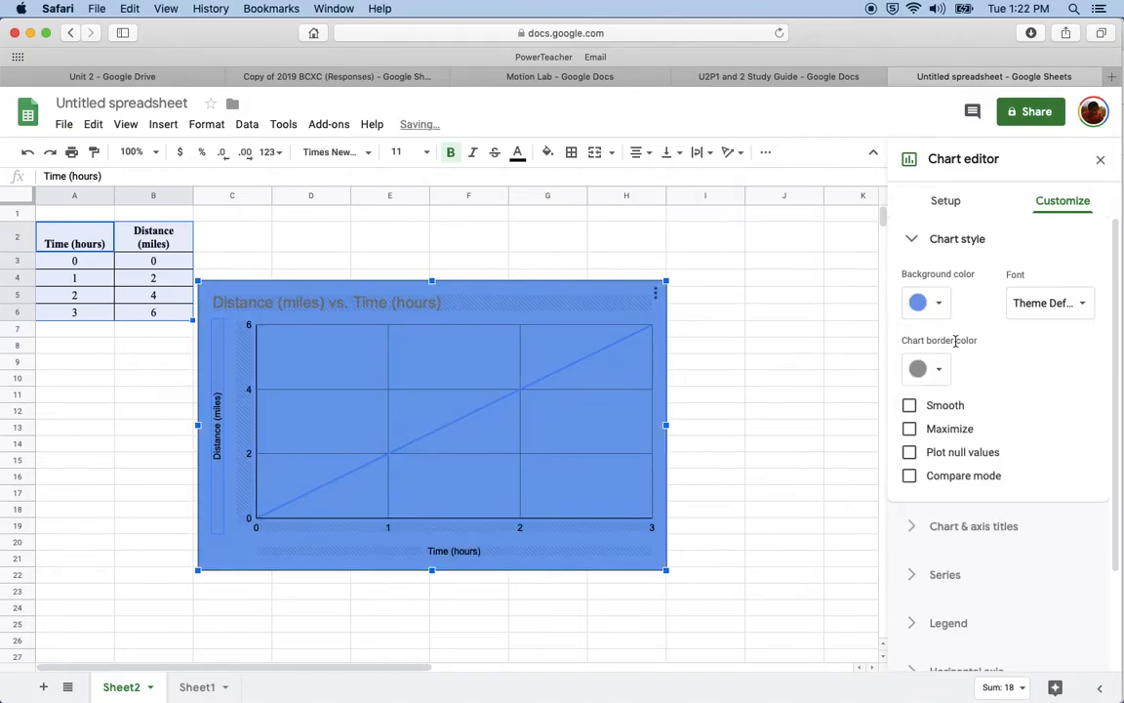
left_click(941, 304)
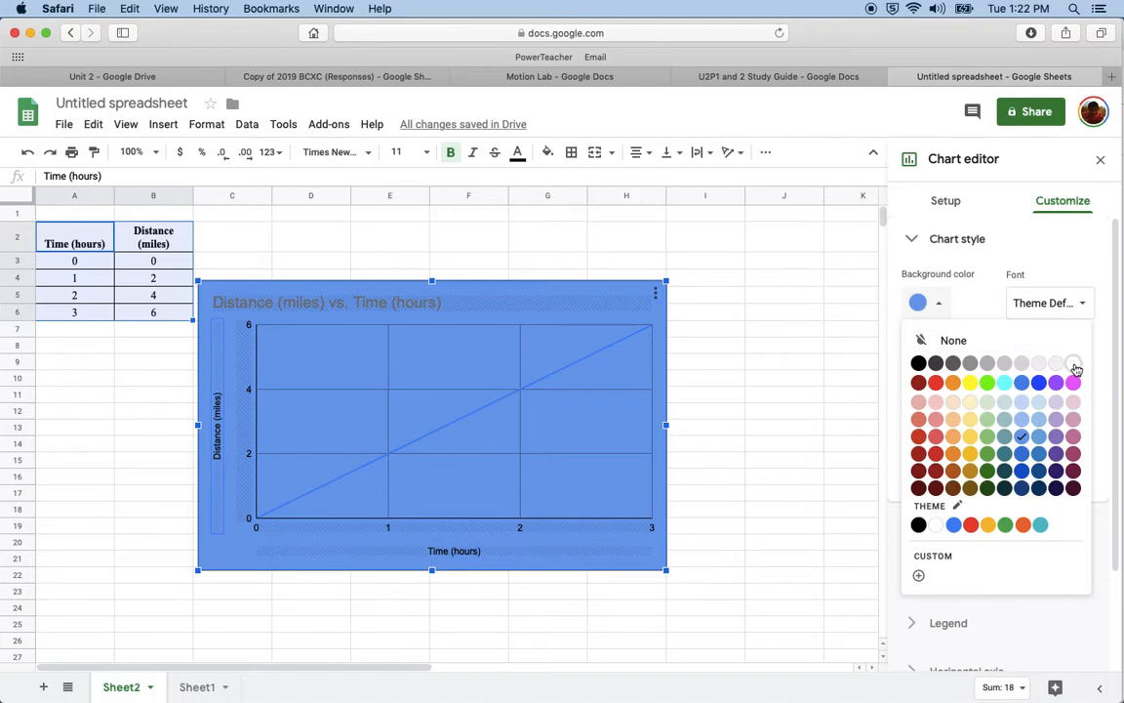
left_click(1073, 364)
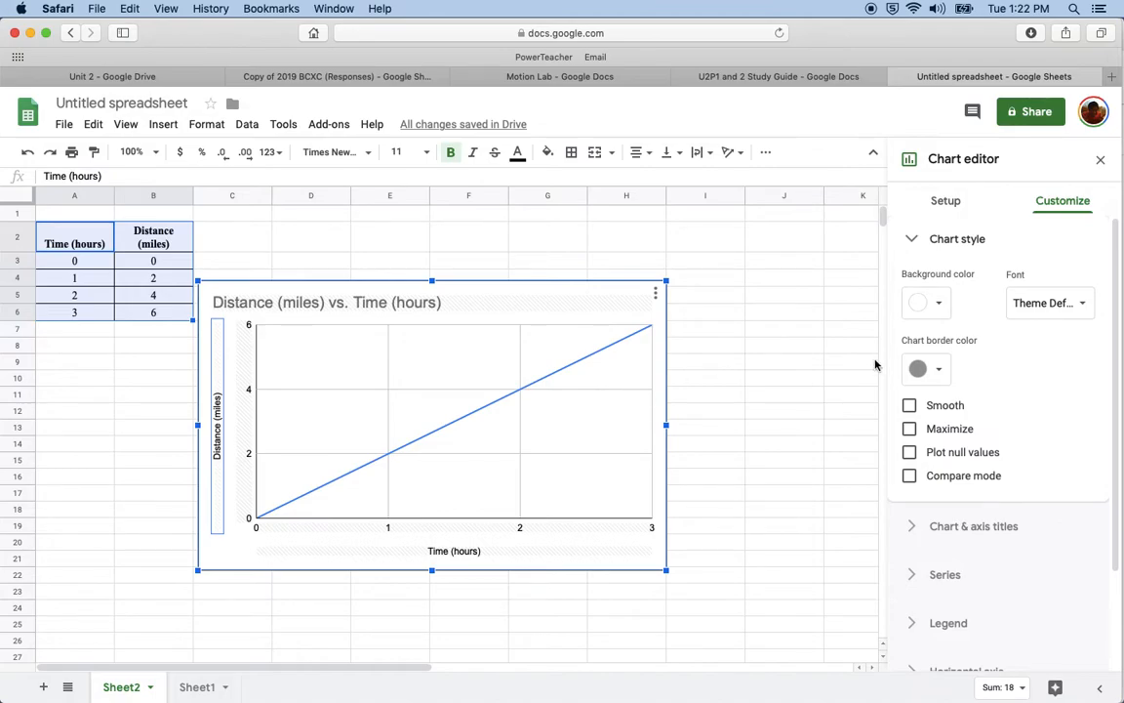
left_click(915, 246)
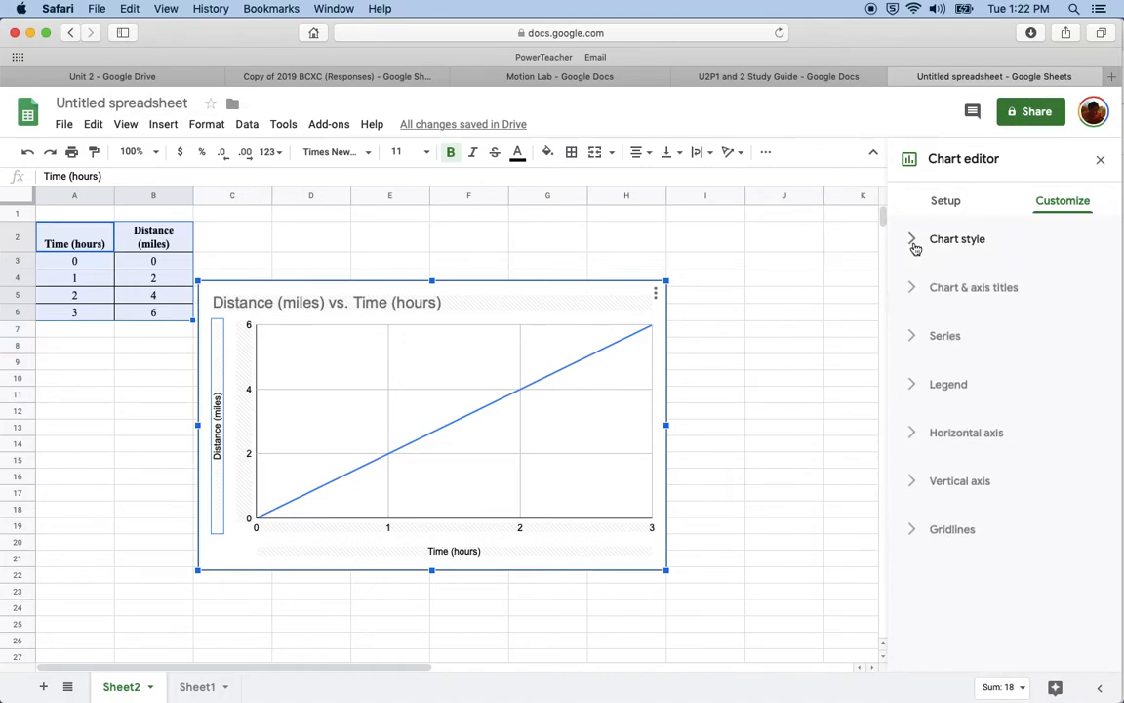
Set the point size of the Distance (miles) series to 10px so each data point is marked
left_click(913, 336)
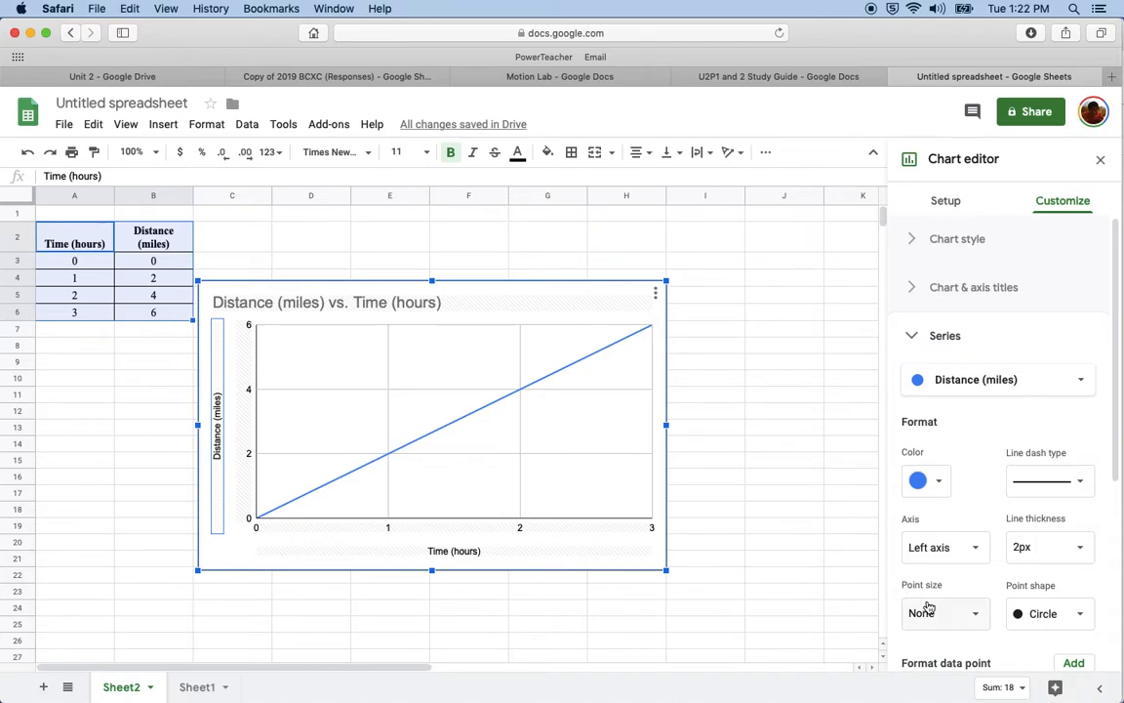
left_click(975, 612)
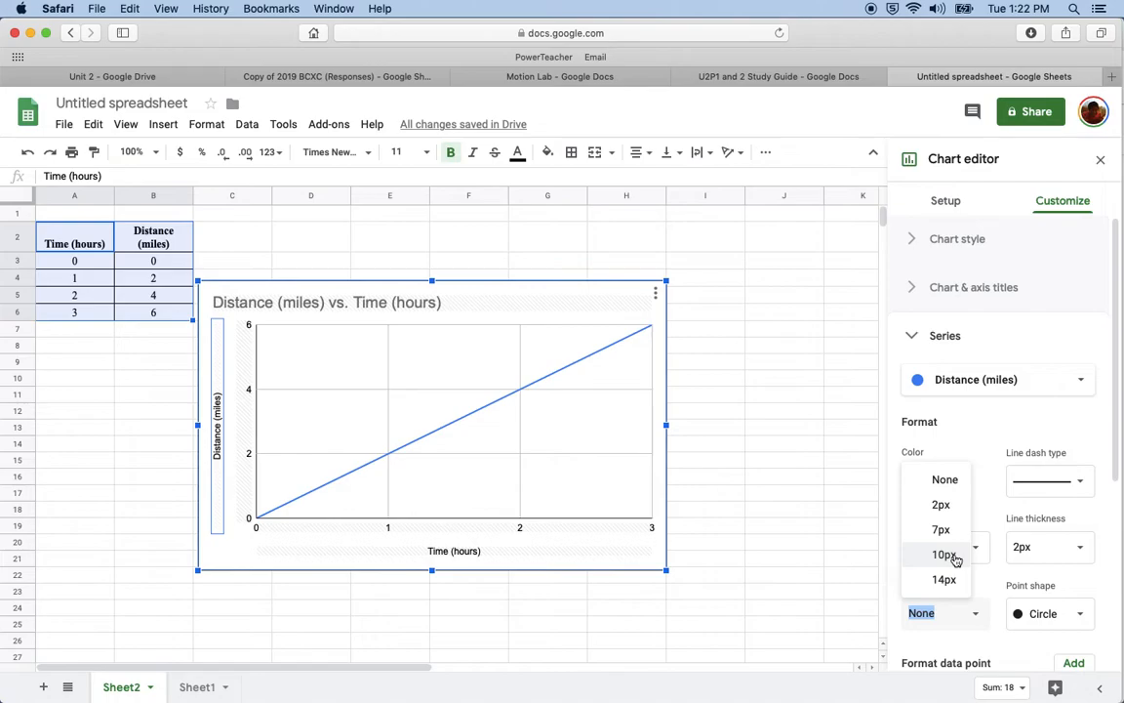
left_click(952, 505)
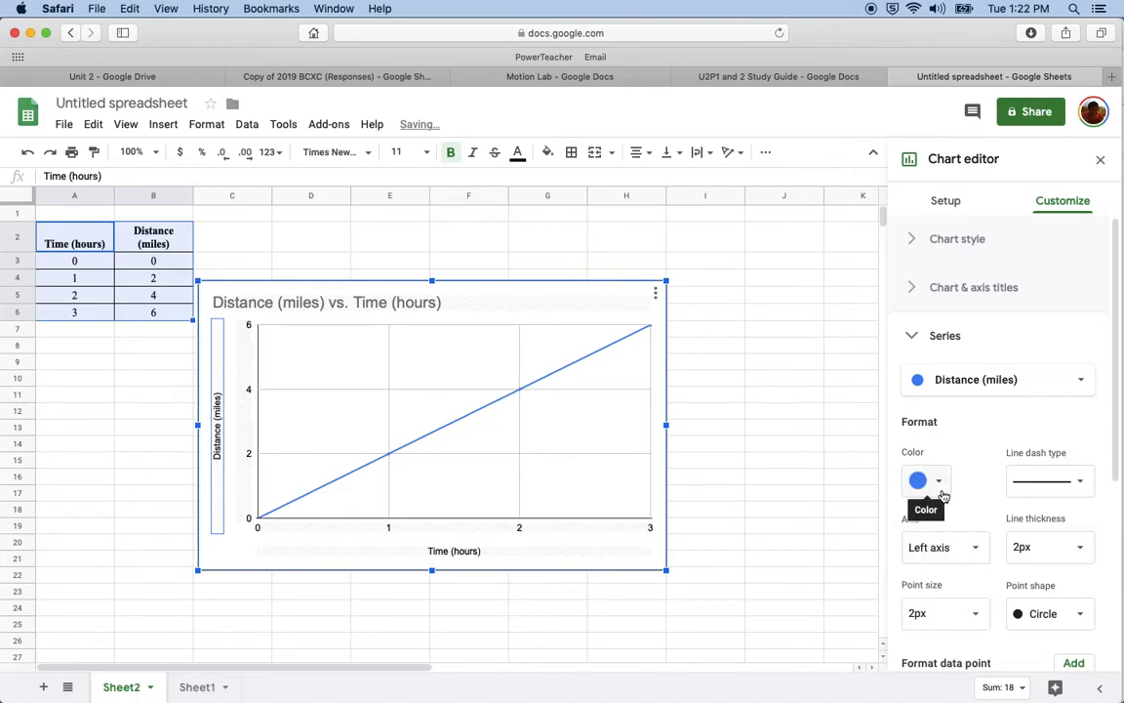
left_click(946, 612)
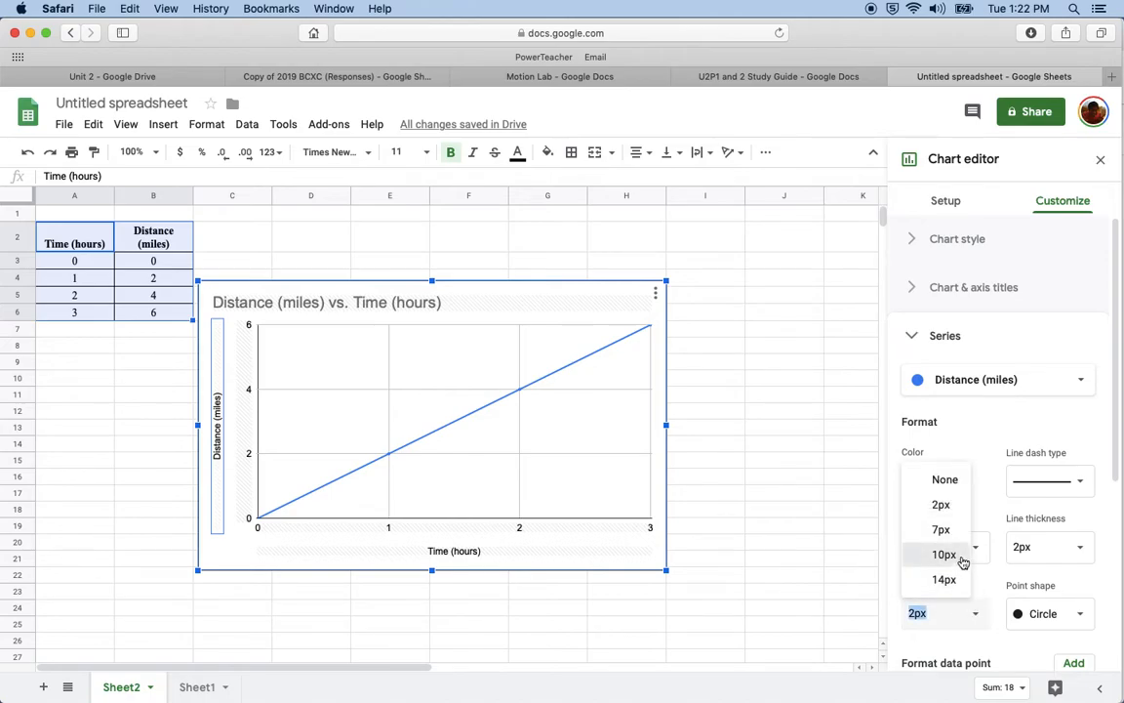
left_click(935, 556)
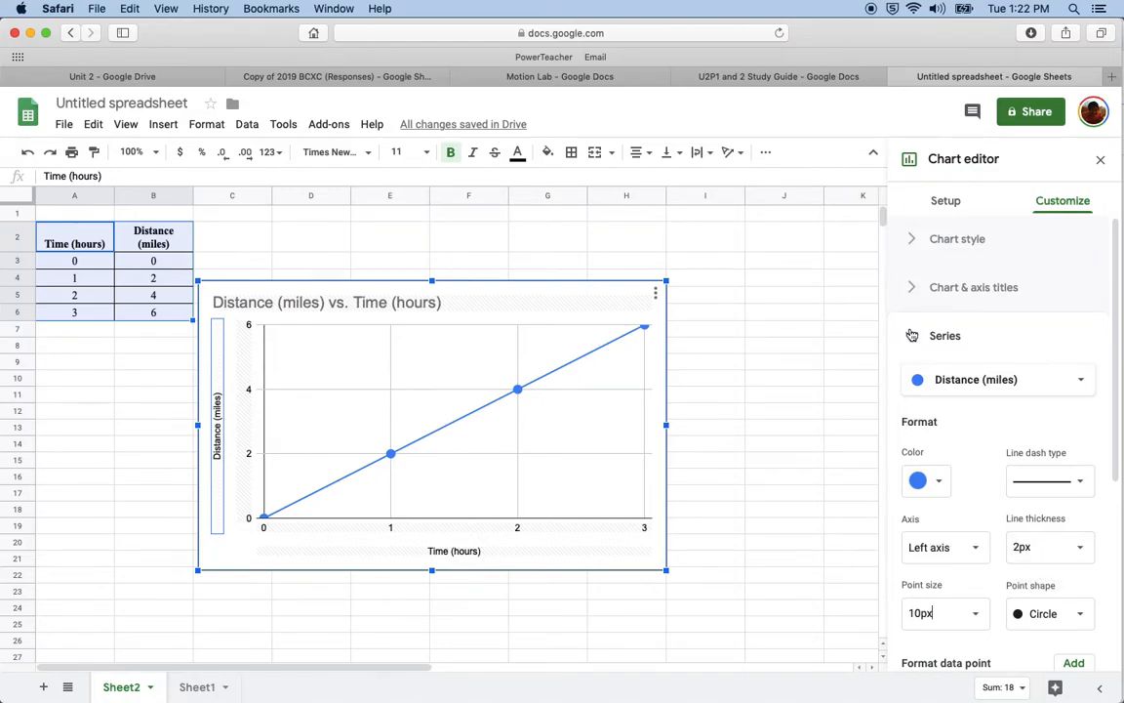
left_click(912, 335)
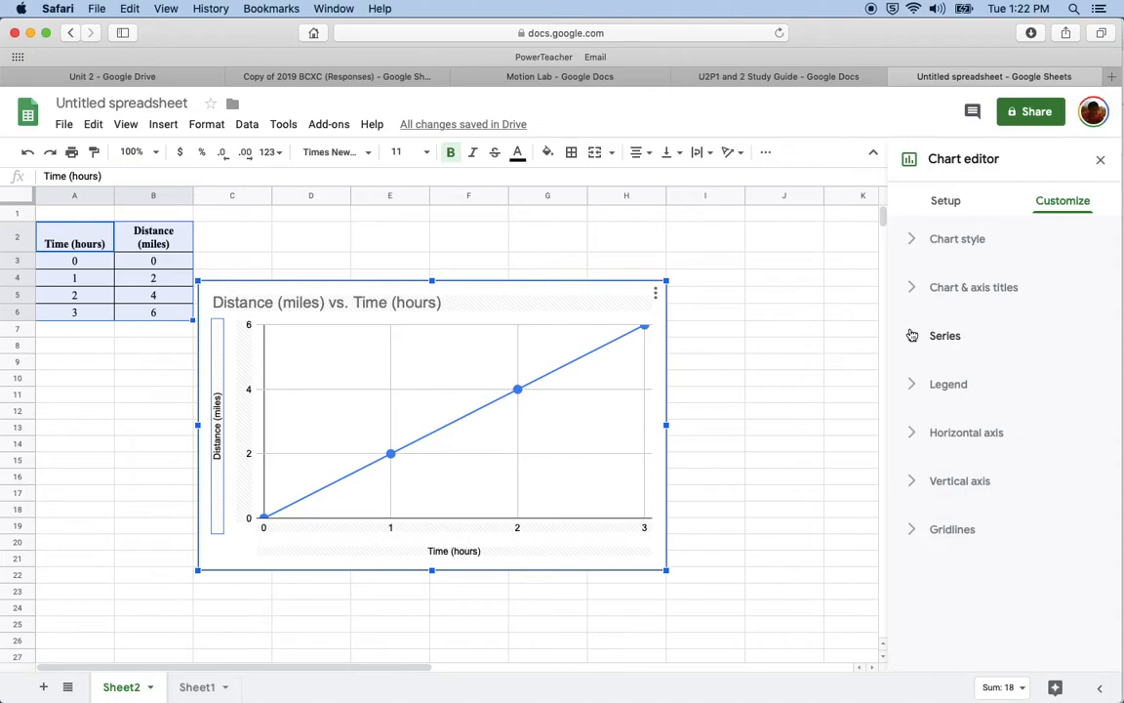
Set the maximum value of the chart's horizontal axis to 4
left_click(914, 384)
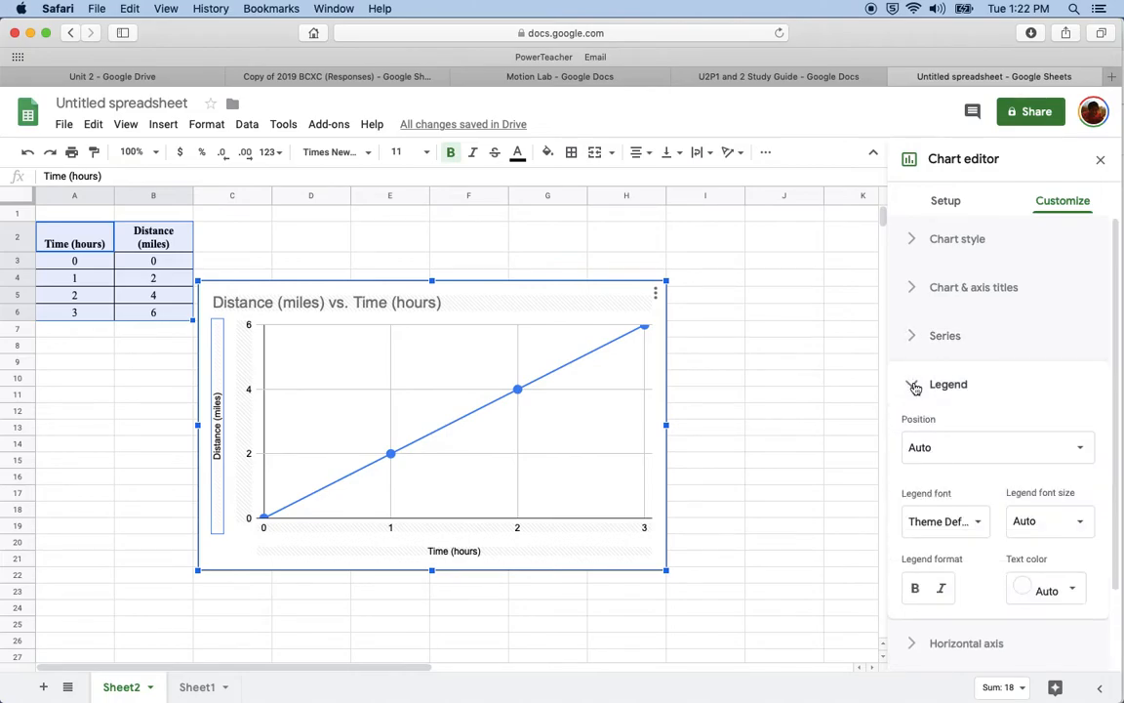
left_click(914, 386)
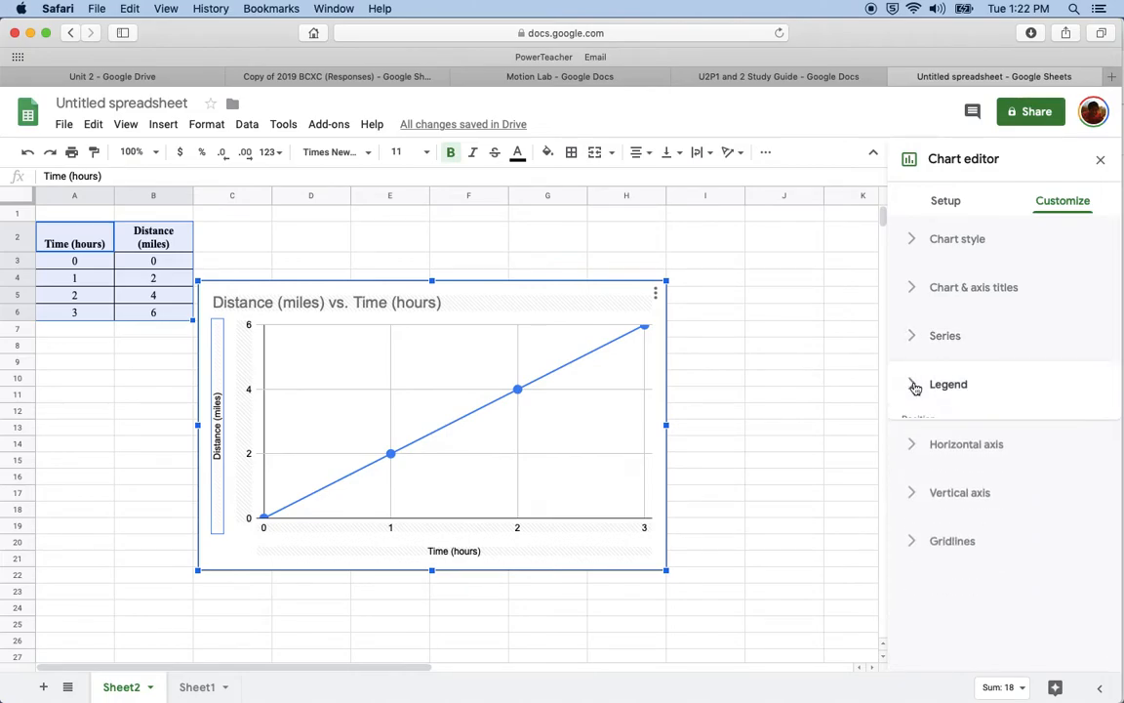
left_click(915, 436)
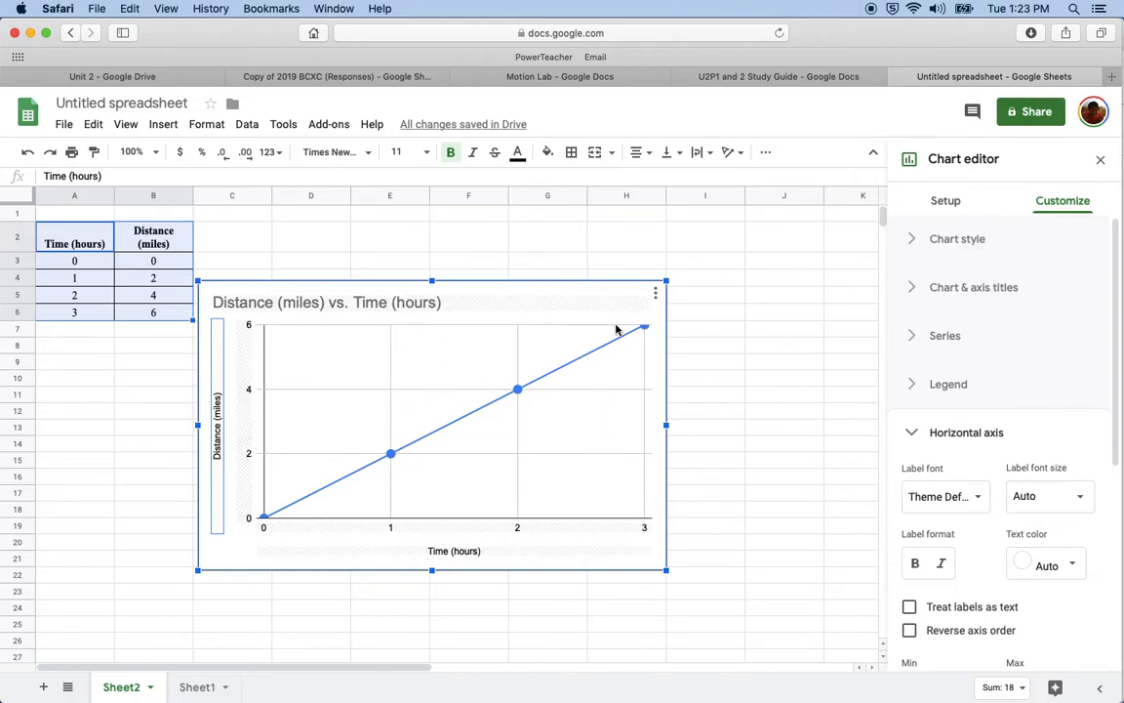
mouse_move(644, 332)
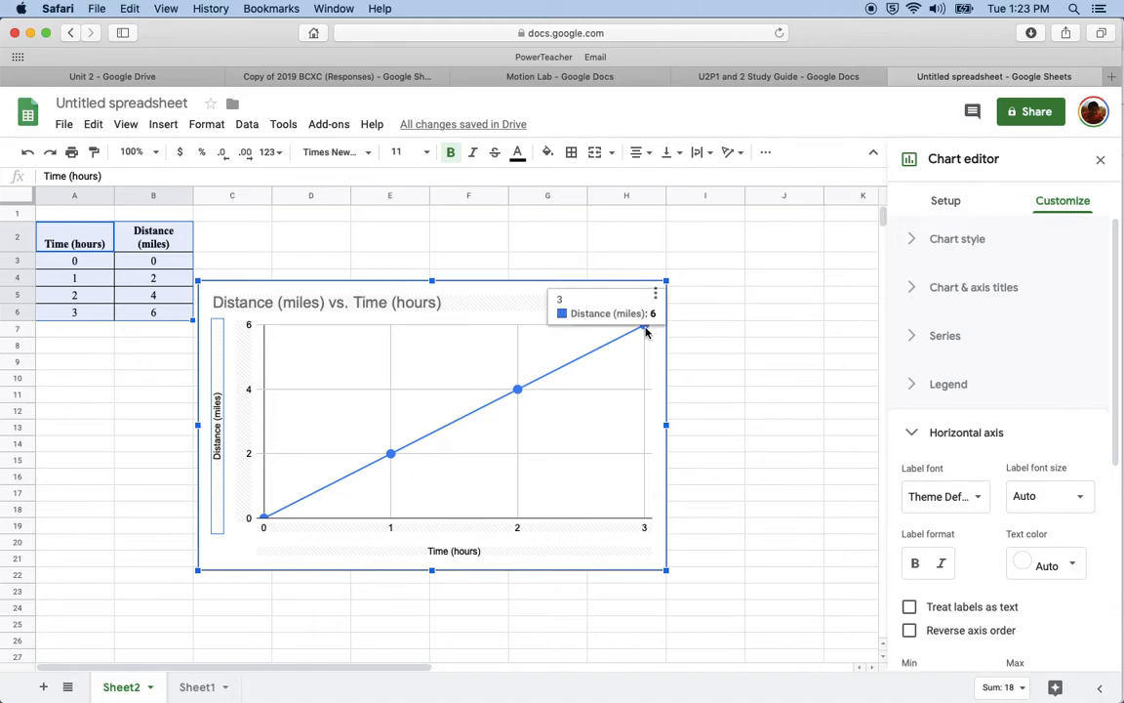
scroll(1099, 549, "down", 3)
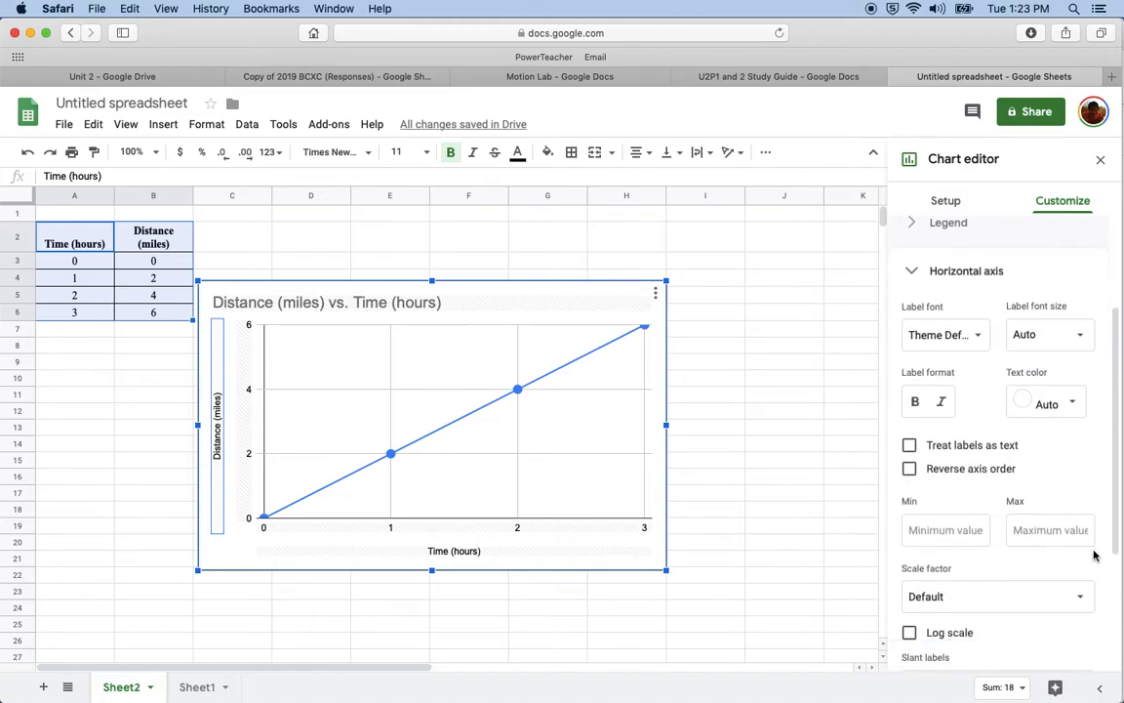
left_click(1056, 536)
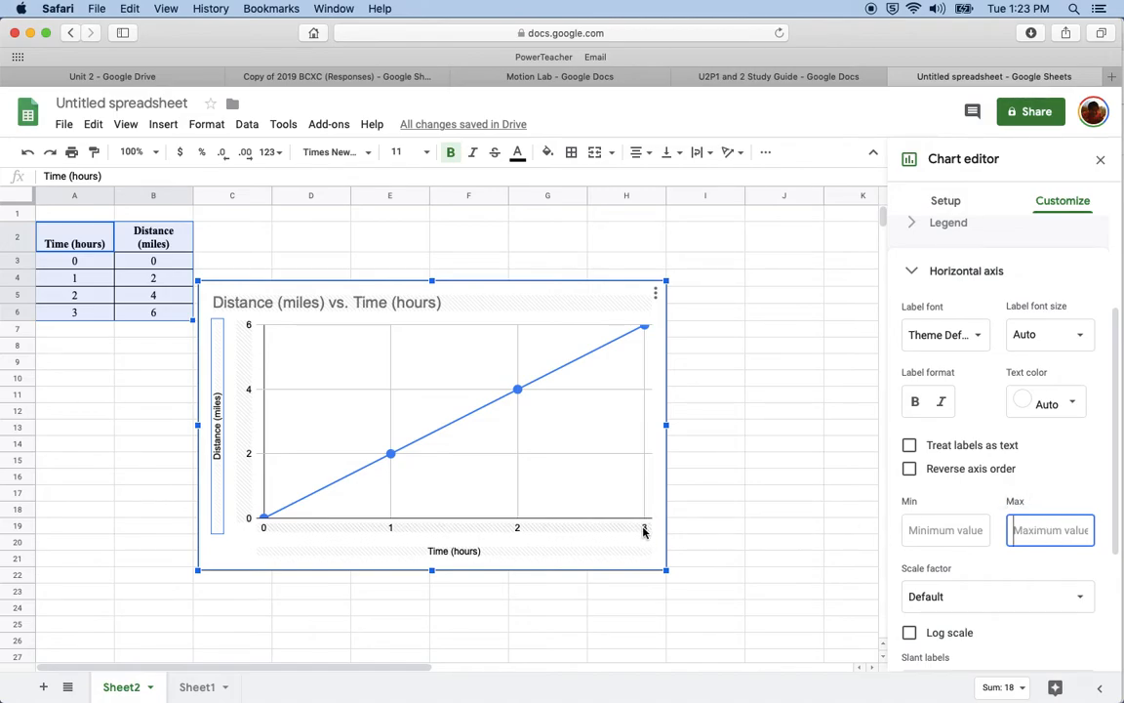
type("4")
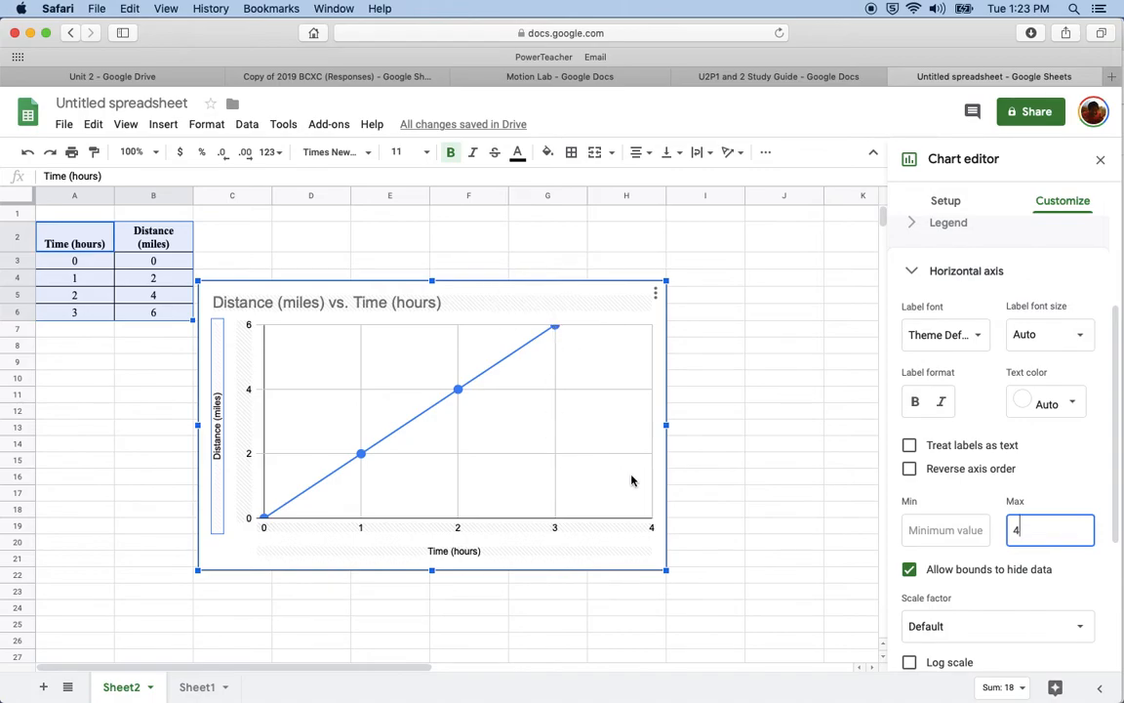
mouse_move(554, 328)
left_click(918, 270)
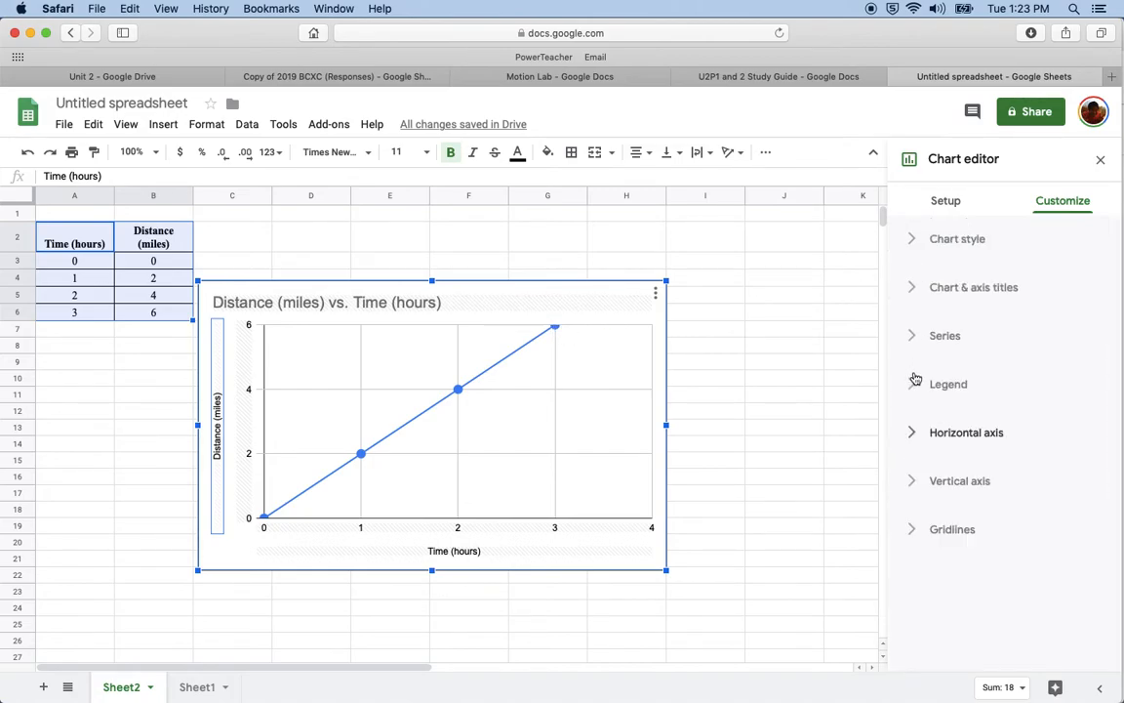
Set the maximum value of the chart's vertical axis to 7, leaving the minimum empty
left_click(913, 478)
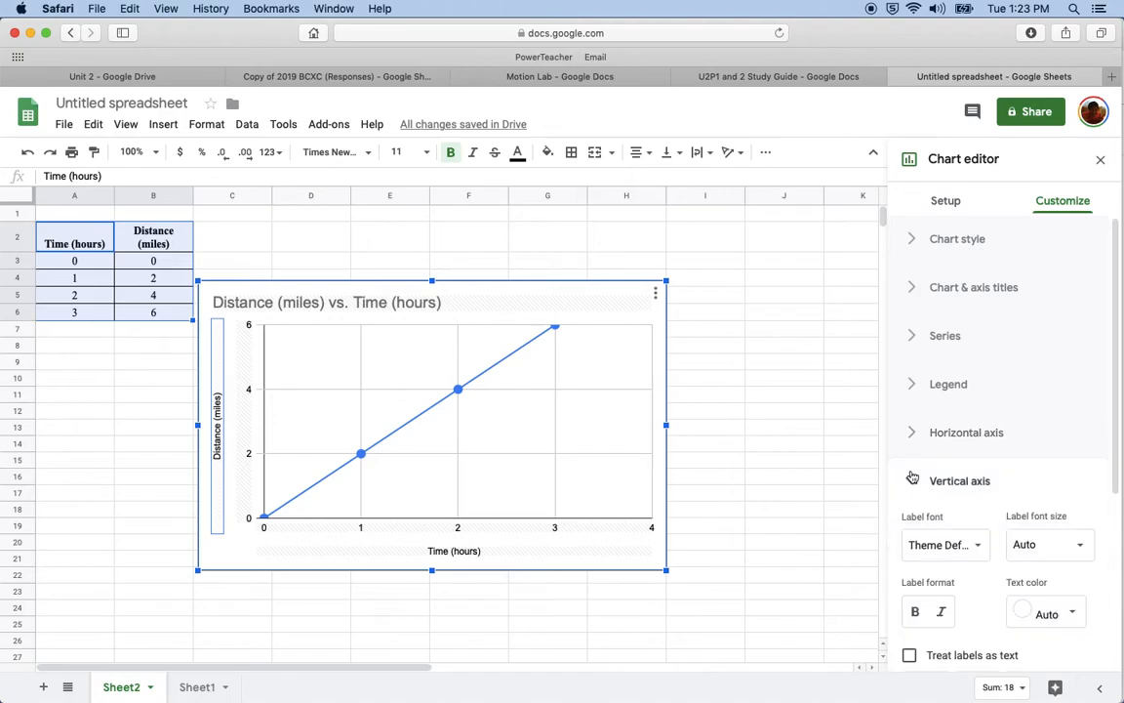
scroll(1021, 527, "down", 2)
scroll(1021, 527, "down", 1)
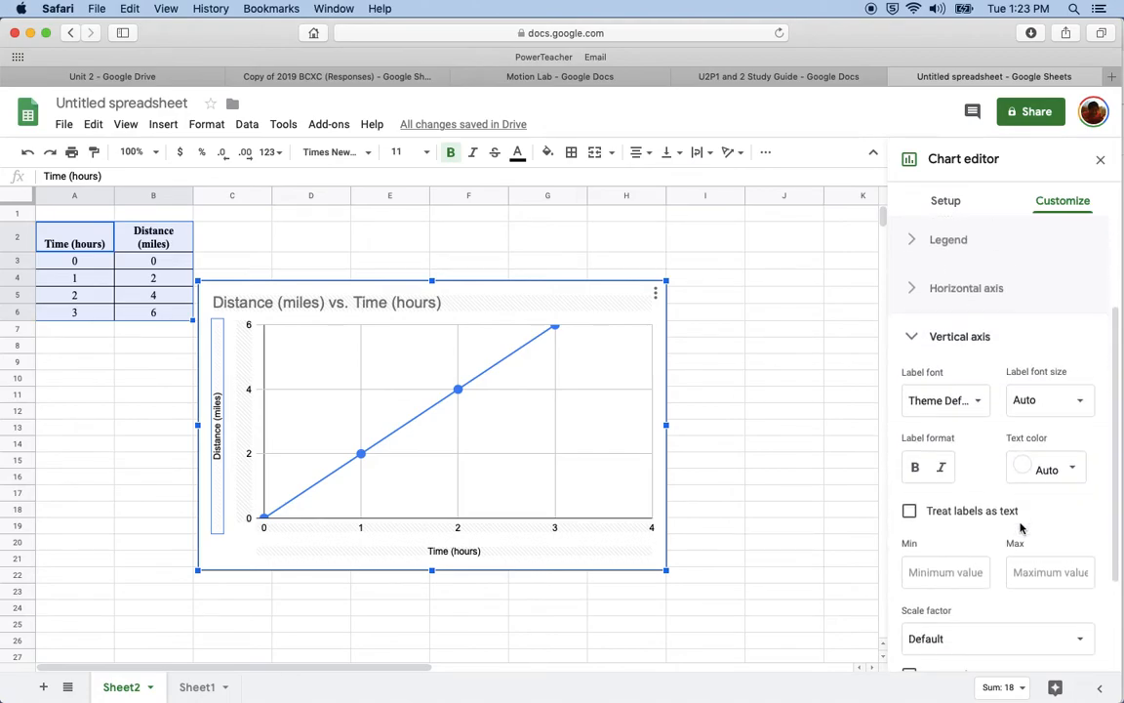
left_click(1028, 572)
type("7")
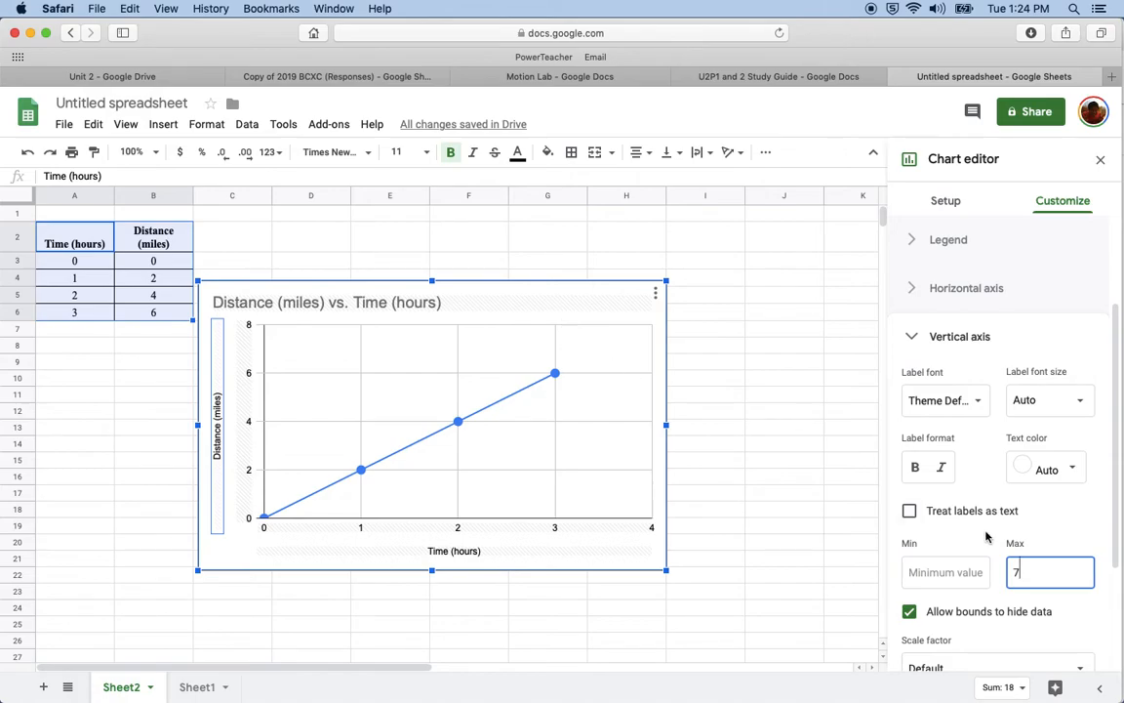
left_click(953, 572)
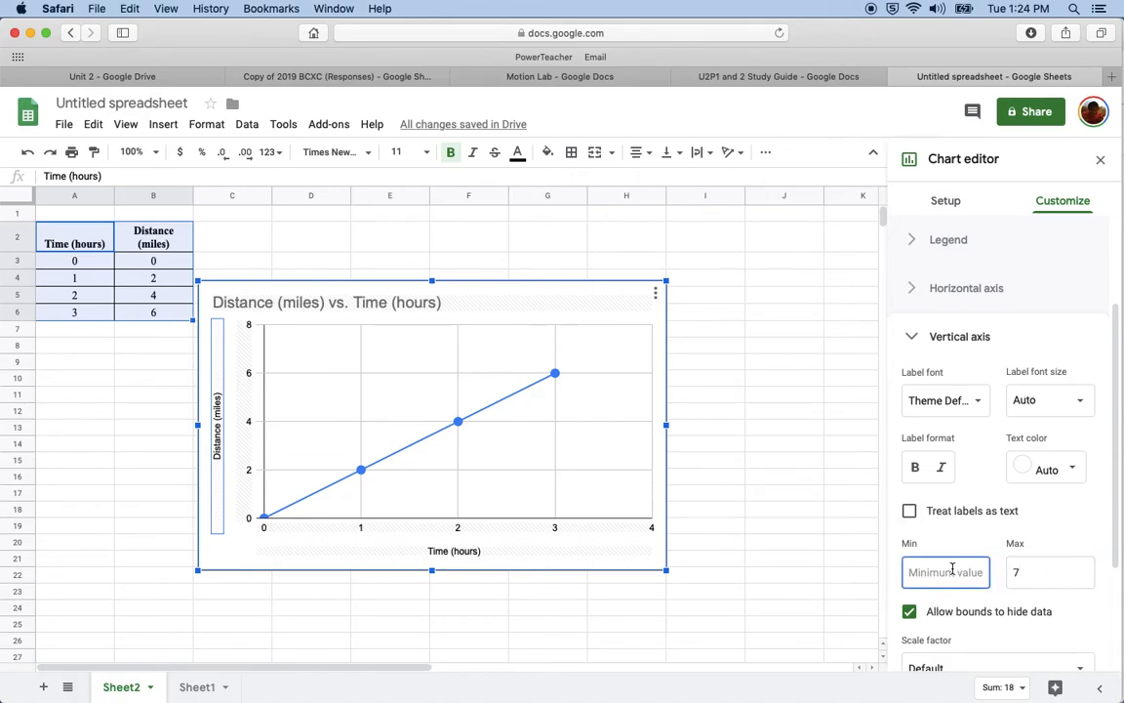
scroll(1046, 622, "down", 2)
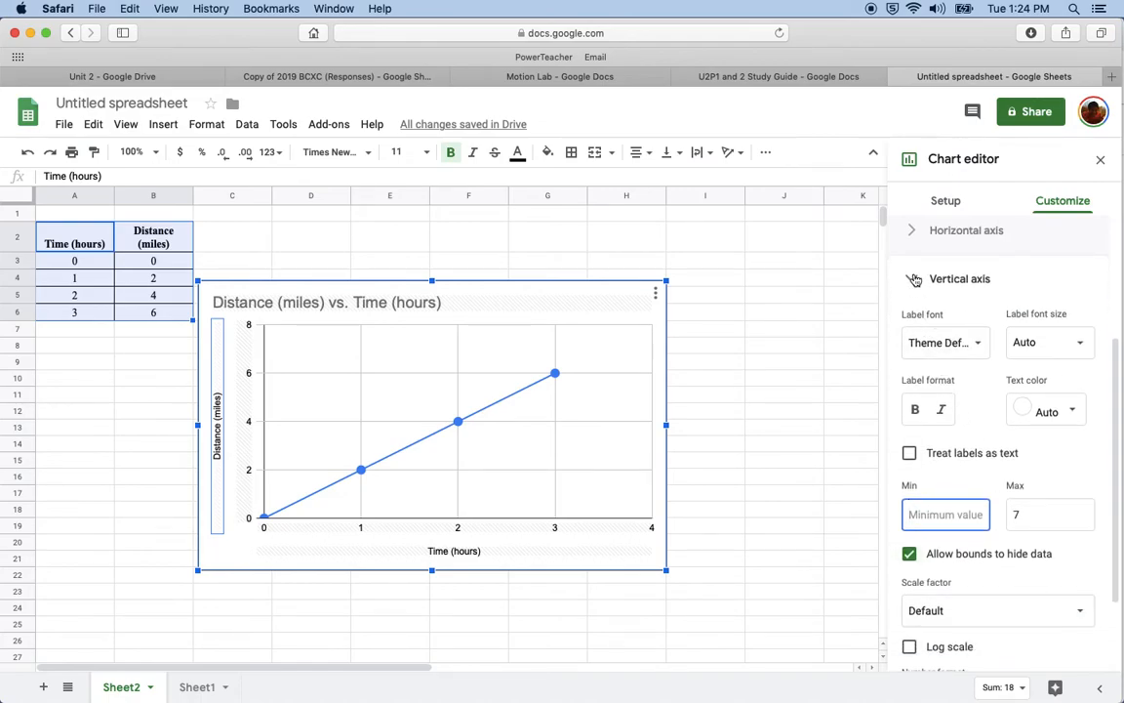
left_click(959, 278)
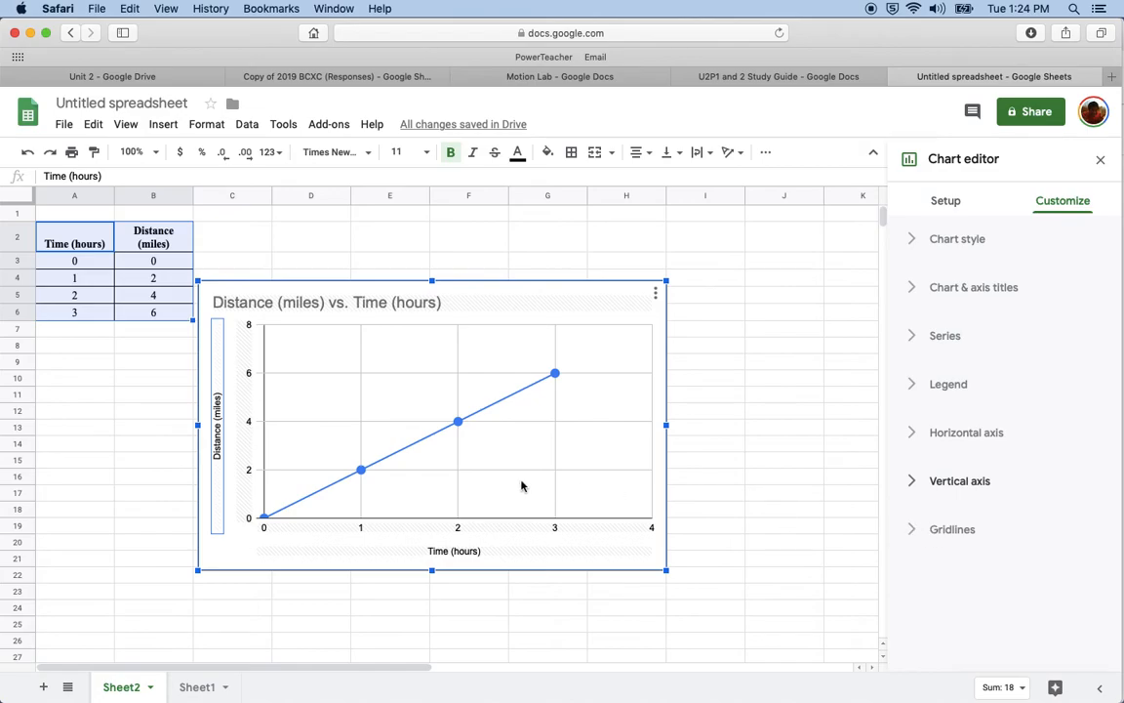
Review the chart's gridline settings and leave the chart editor
left_click(916, 529)
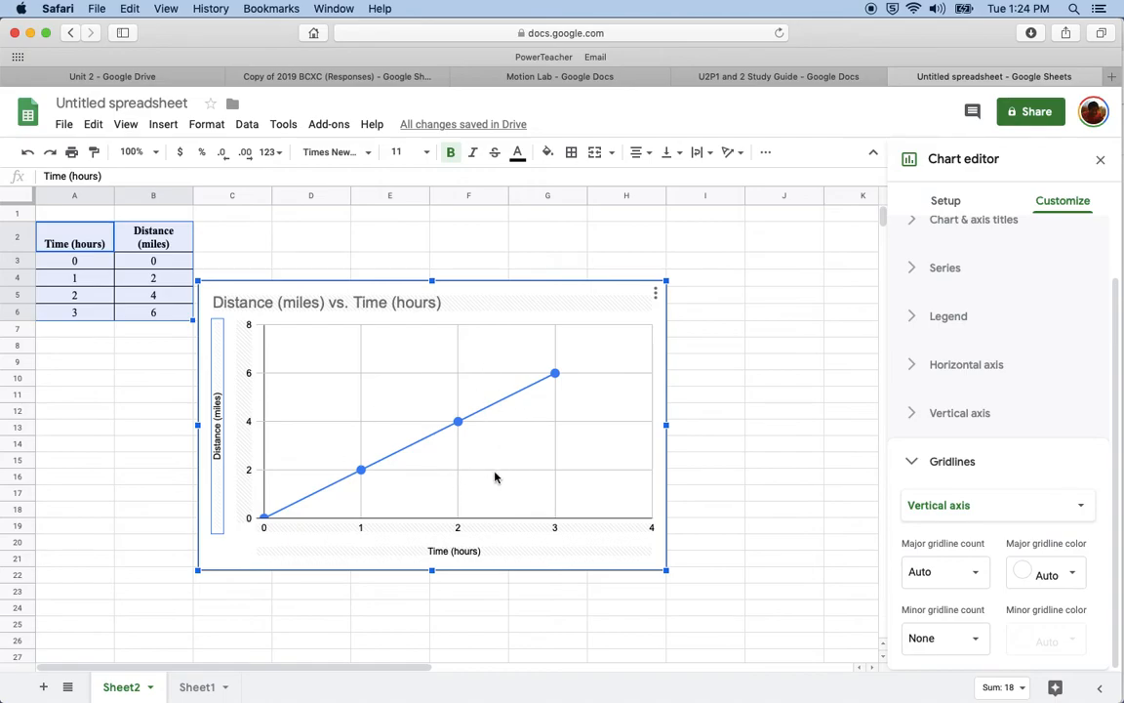
left_click(911, 464)
left_click(822, 415)
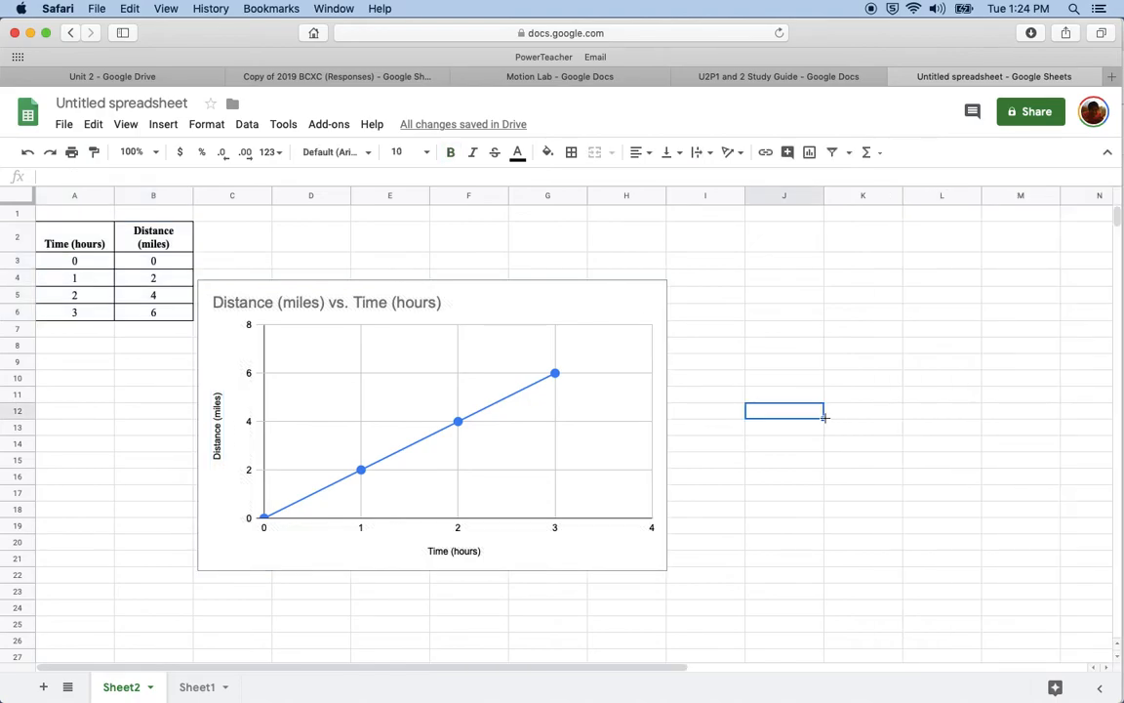
Copy the Distance (miles) vs. Time (hours) chart from the spreadsheet using its Copy chart option
left_click(611, 315)
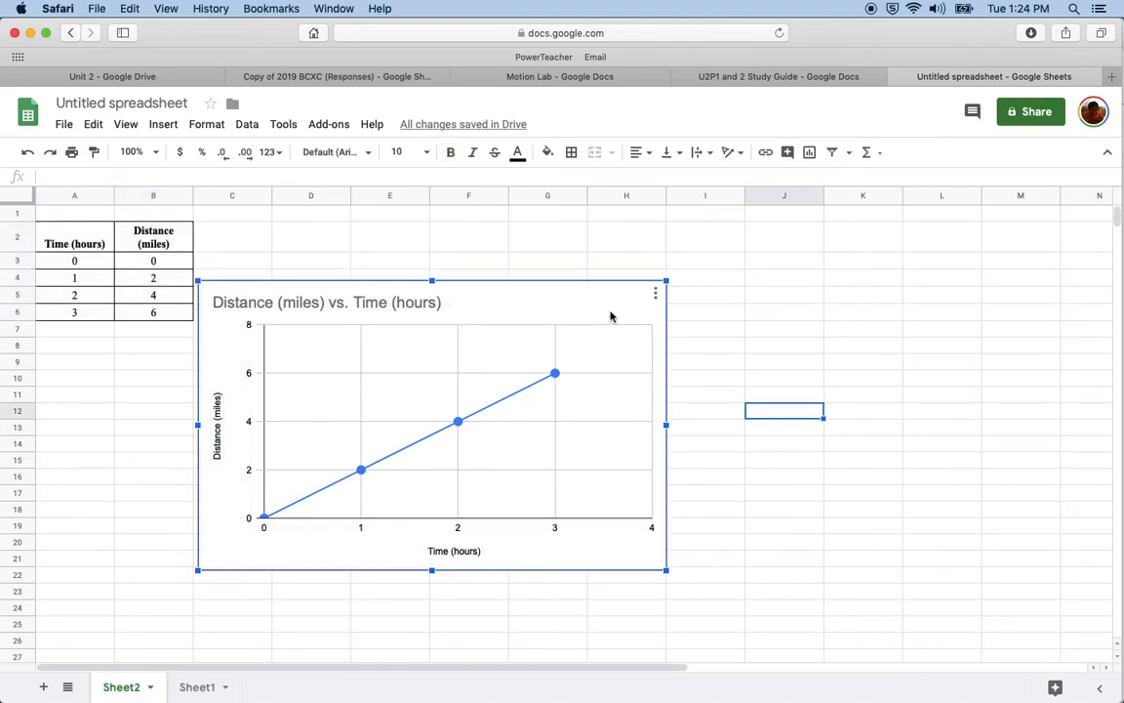
left_click(731, 82)
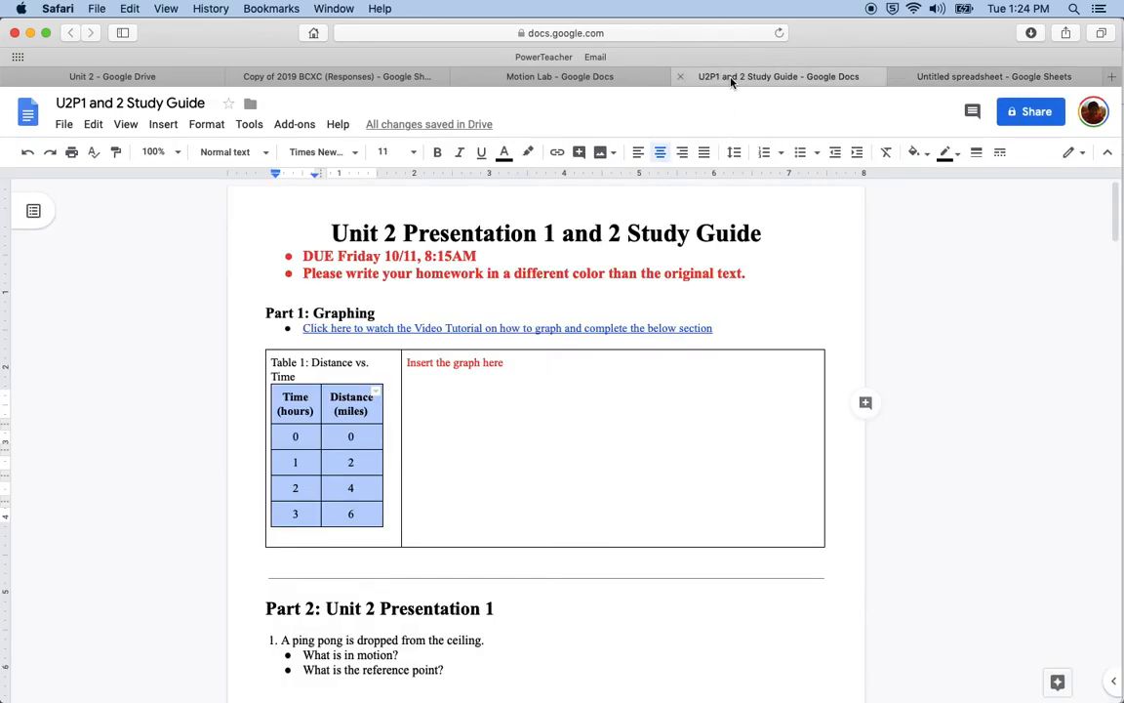
left_click(942, 78)
left_click(625, 300)
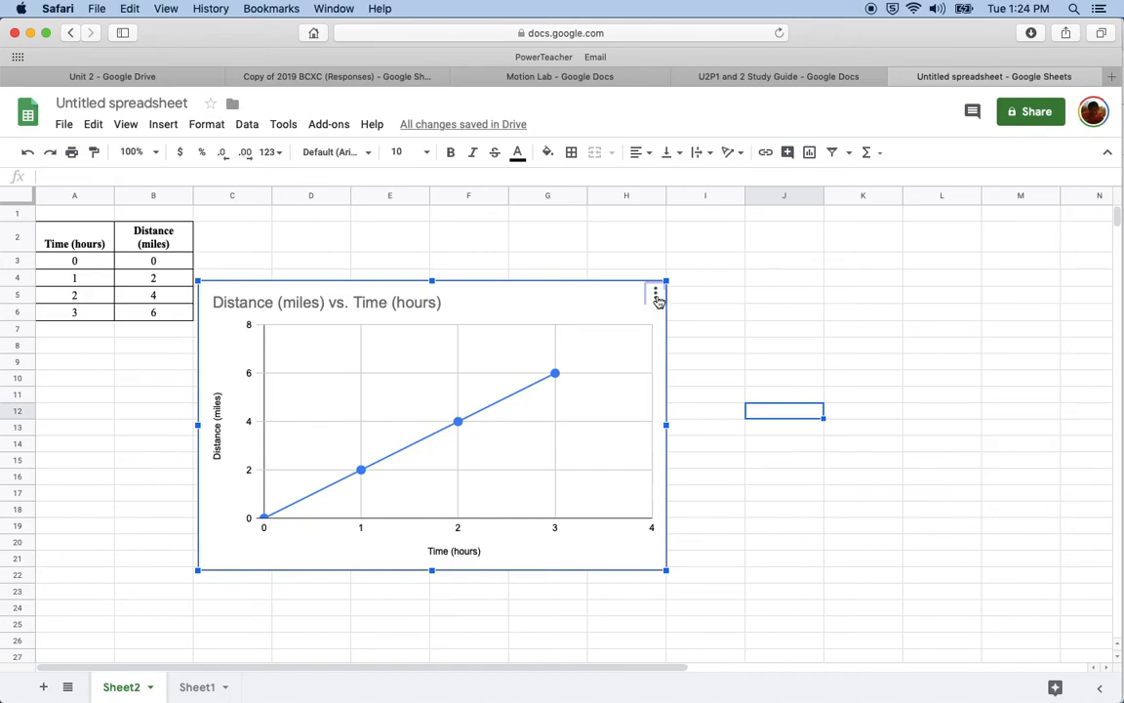
left_click(656, 295)
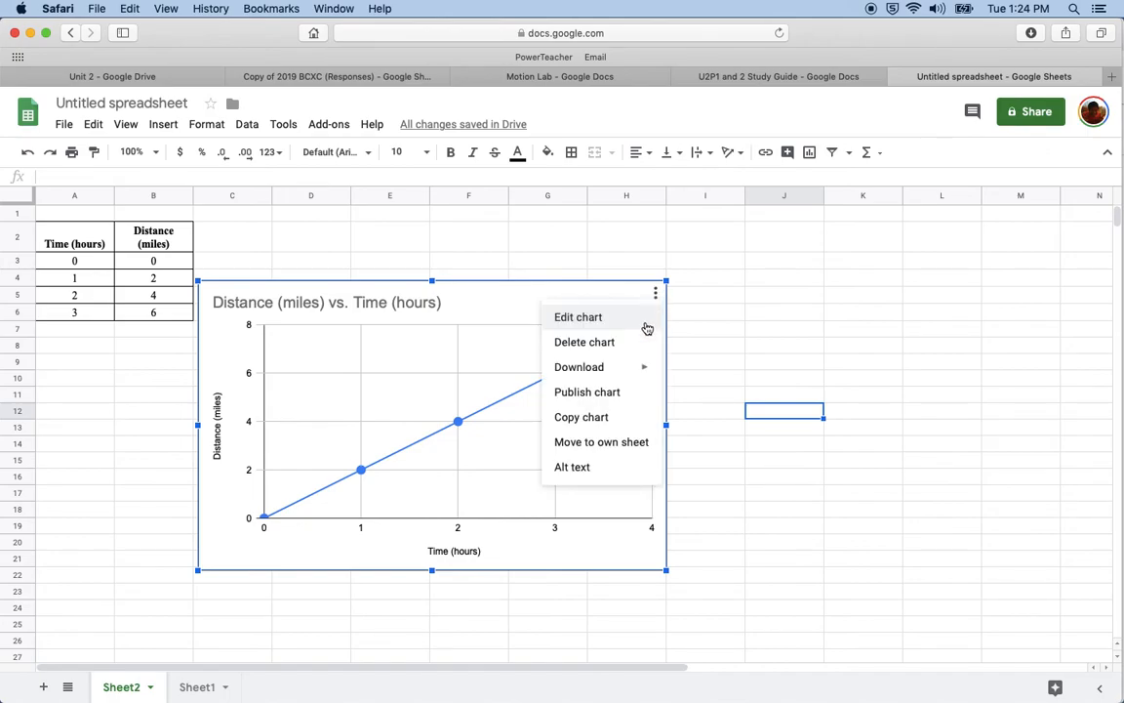
left_click(599, 421)
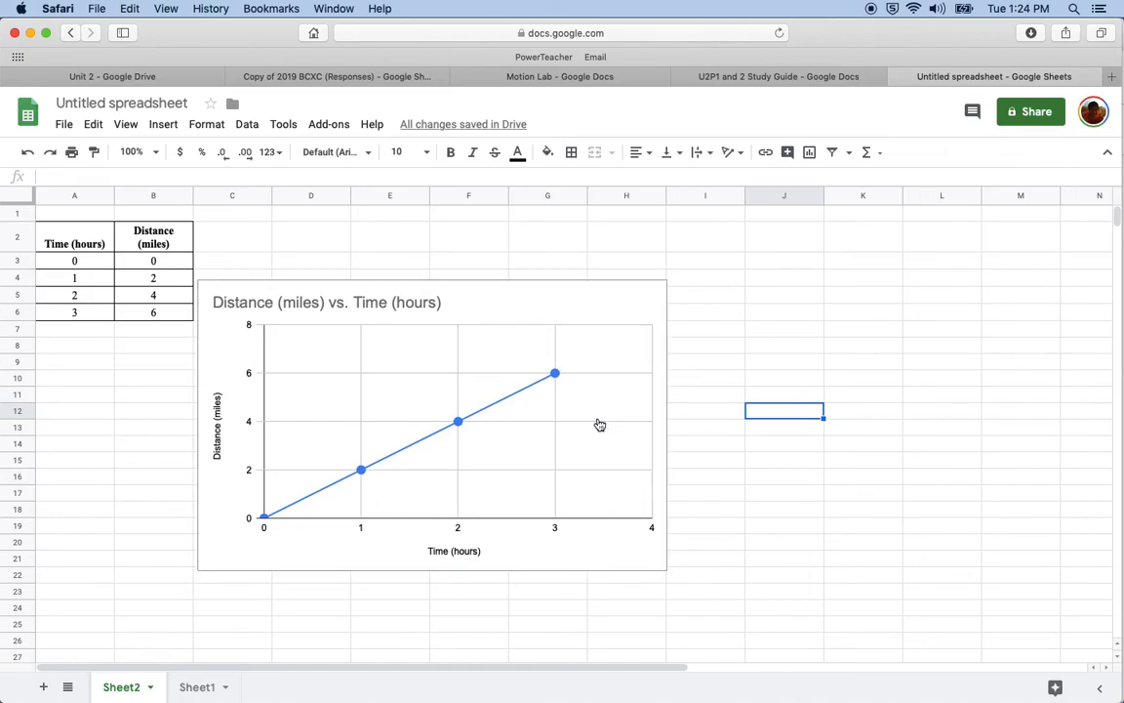
Switch to the U2P1 and 2 Study Guide document and replace "Insert the graph here" with the copied chart, pasted unlinked
left_click(721, 76)
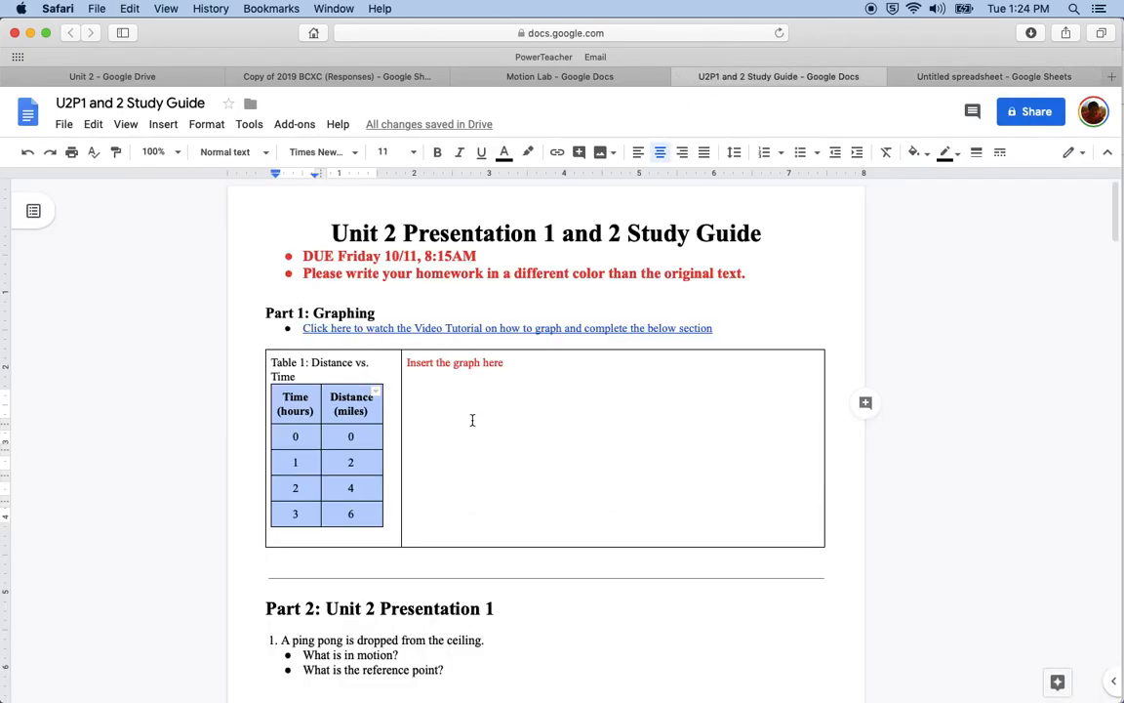
left_click(511, 365)
left_click_drag(511, 365, 407, 364)
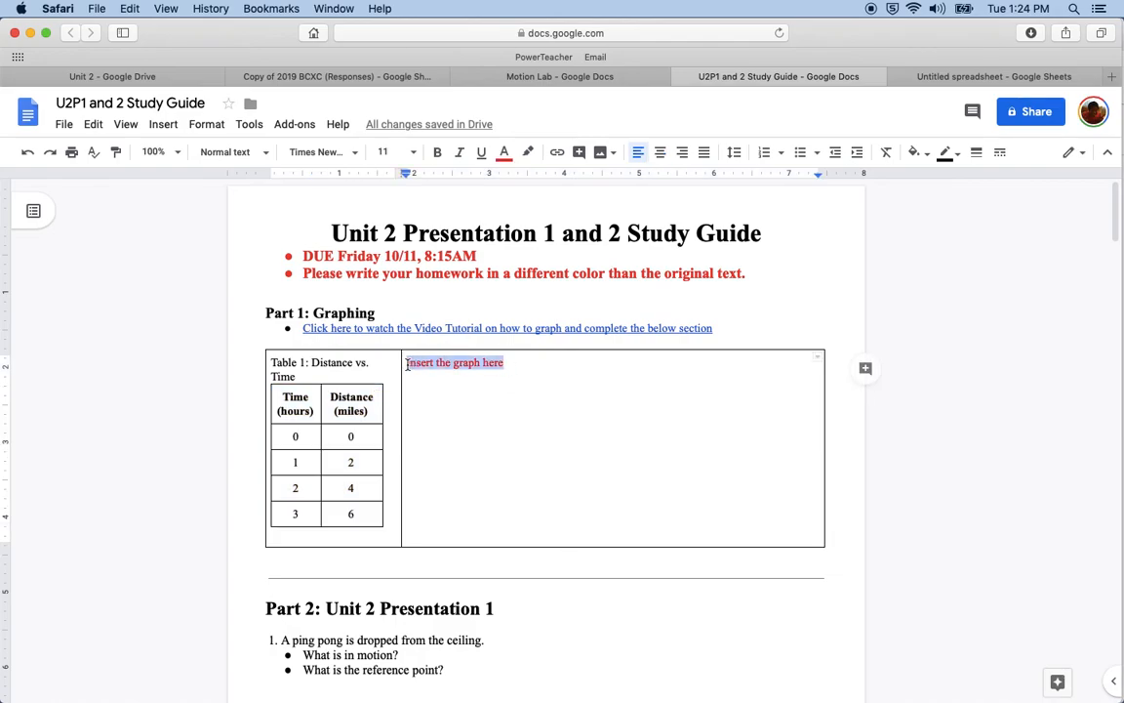
key("super+v")
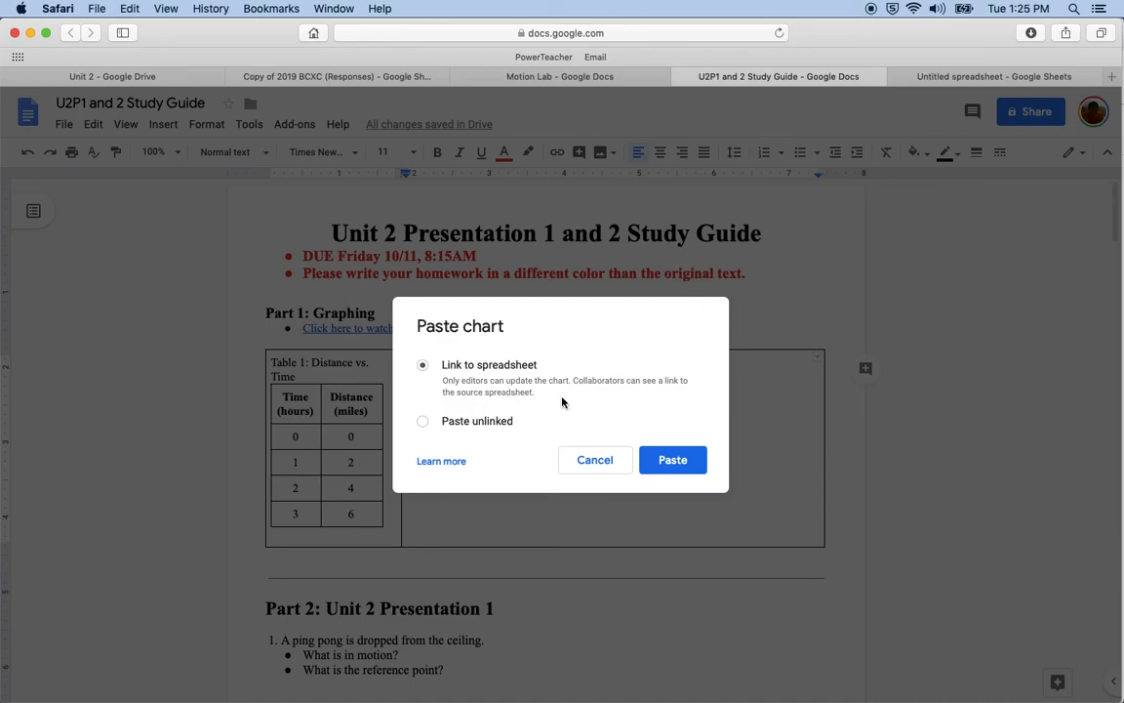
left_click(424, 421)
left_click(666, 459)
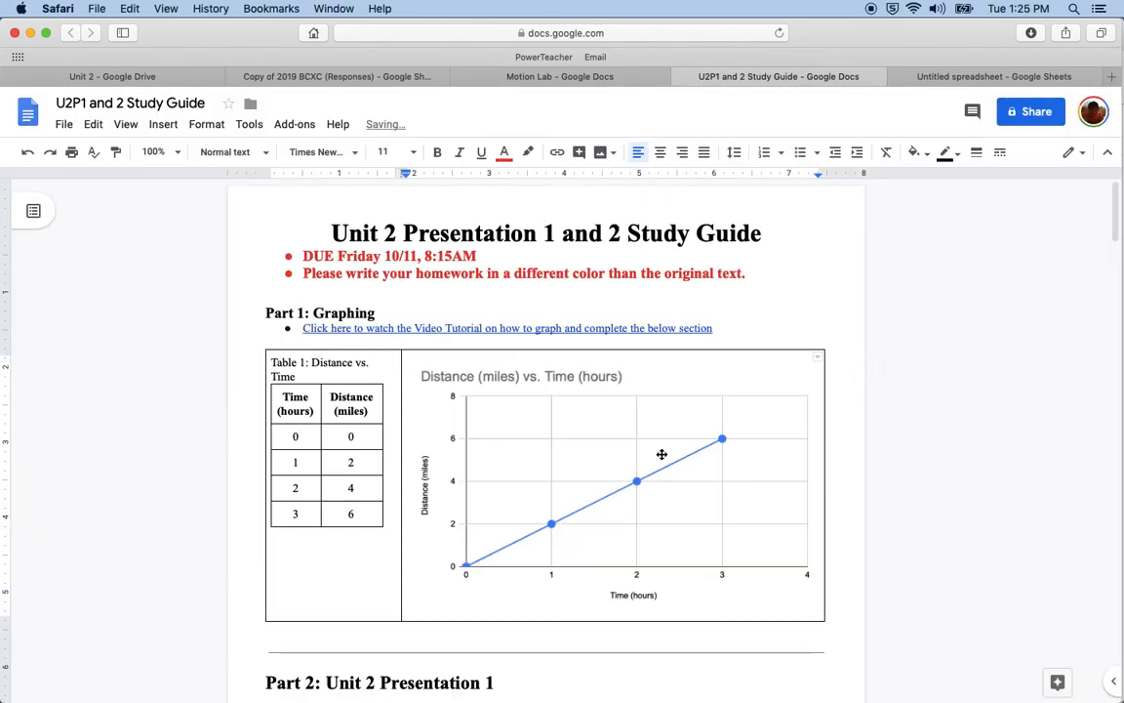